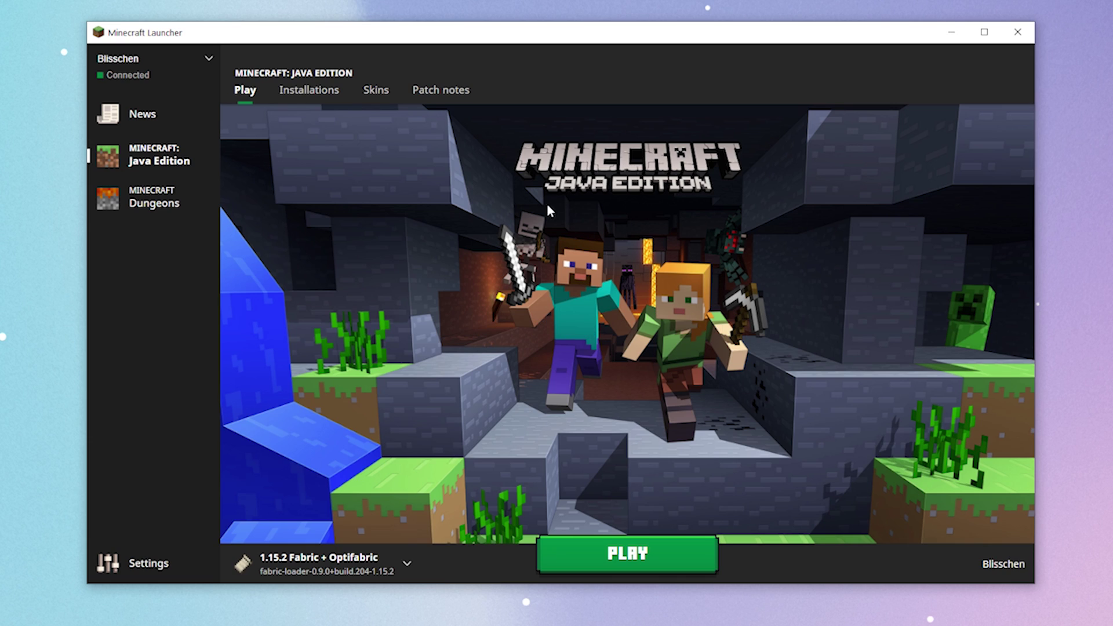
Create a '1.16.1' installation on Latest release (1.16.1) and launch it.
left_click(294, 94)
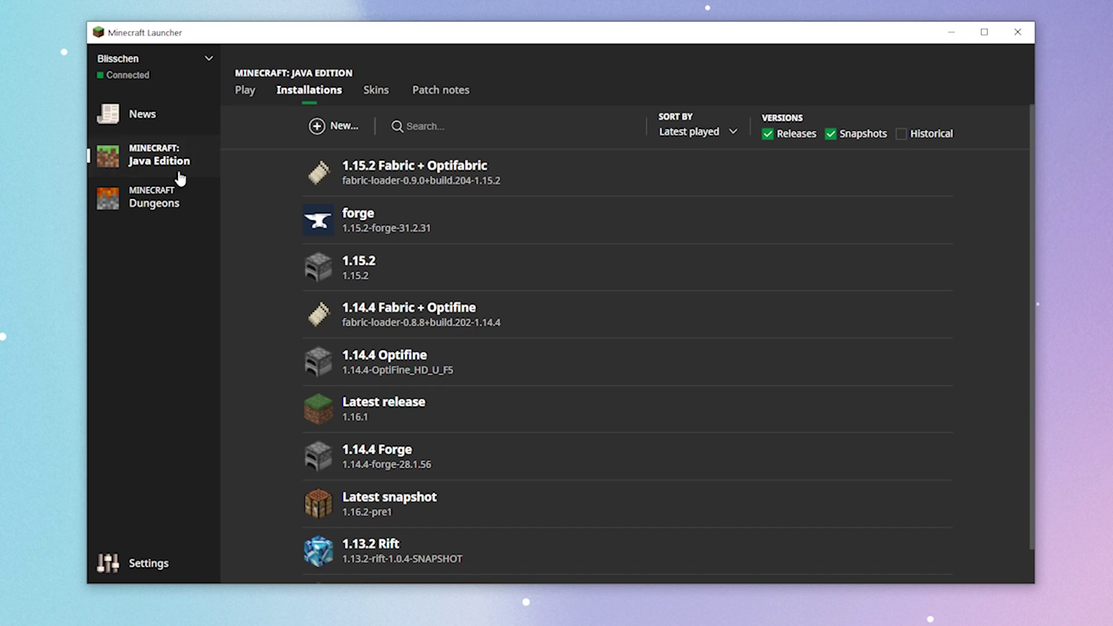
left_click(344, 127)
left_click(526, 192)
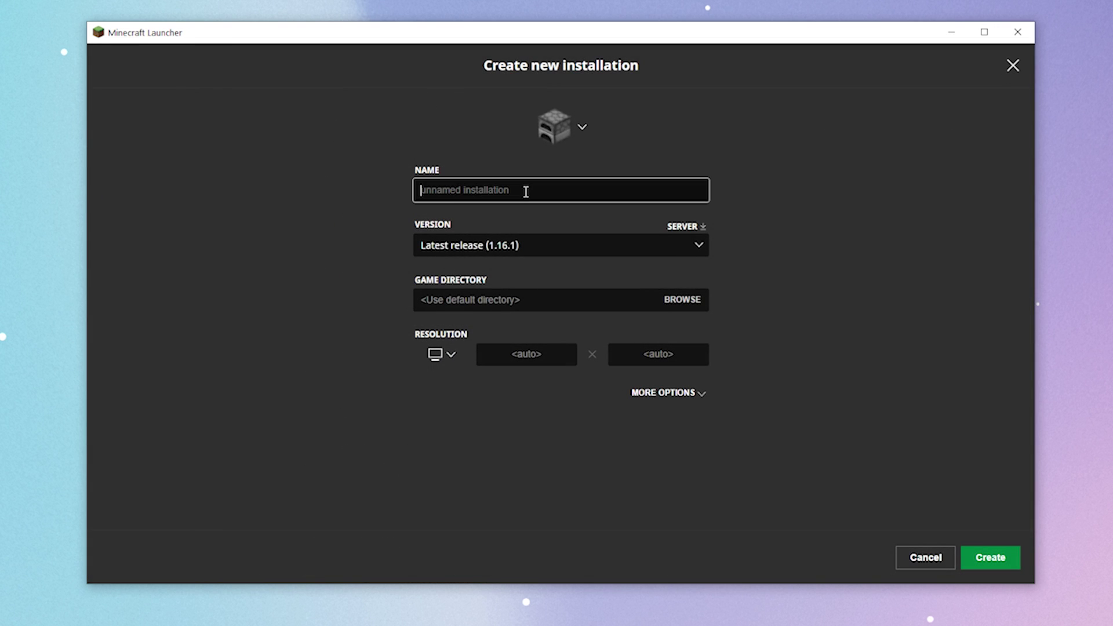
type("1.16.1")
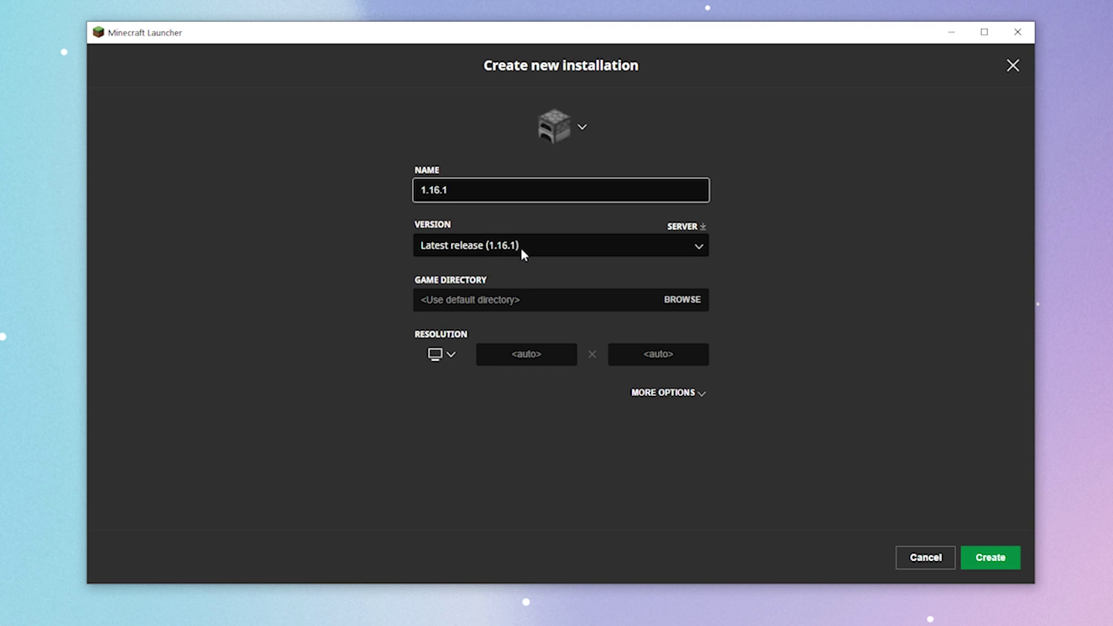
left_click(1004, 563)
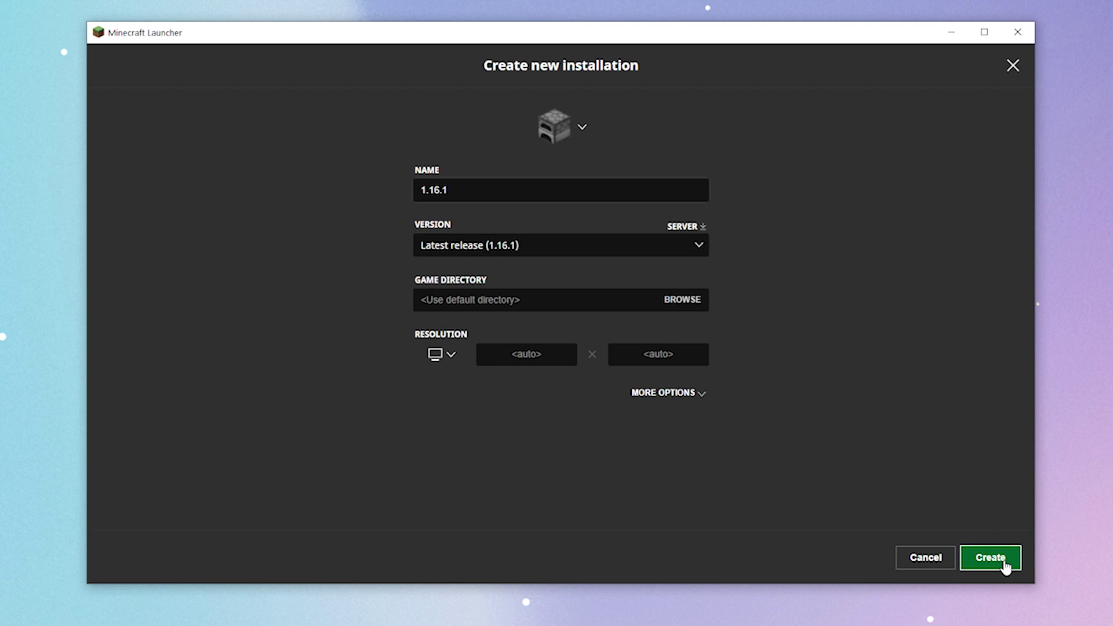
scroll(669, 526, "down", 2)
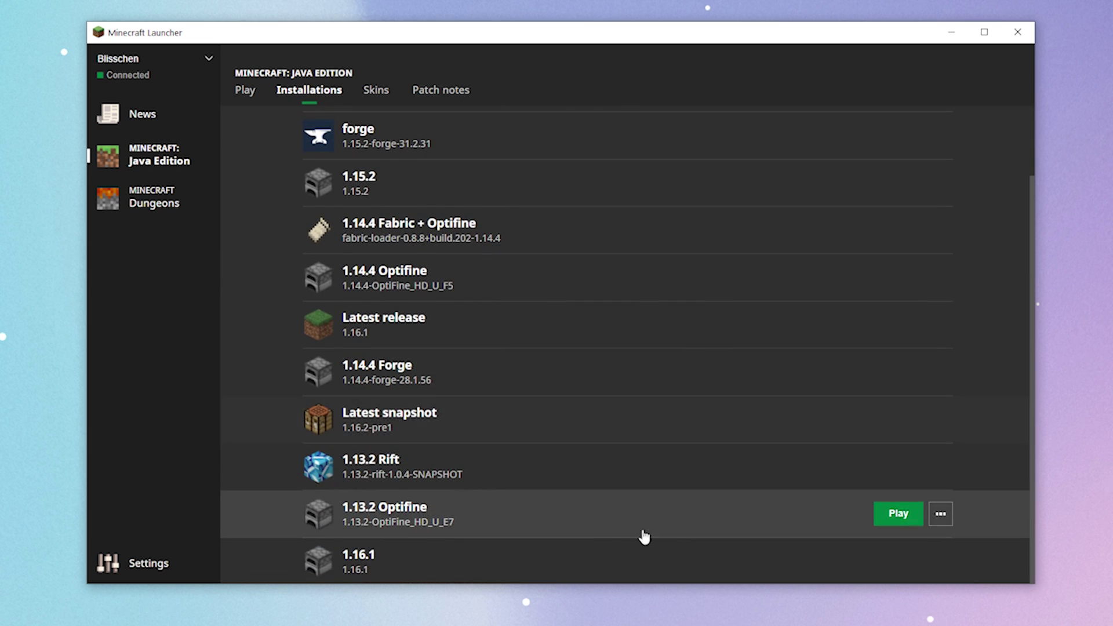
left_click(901, 566)
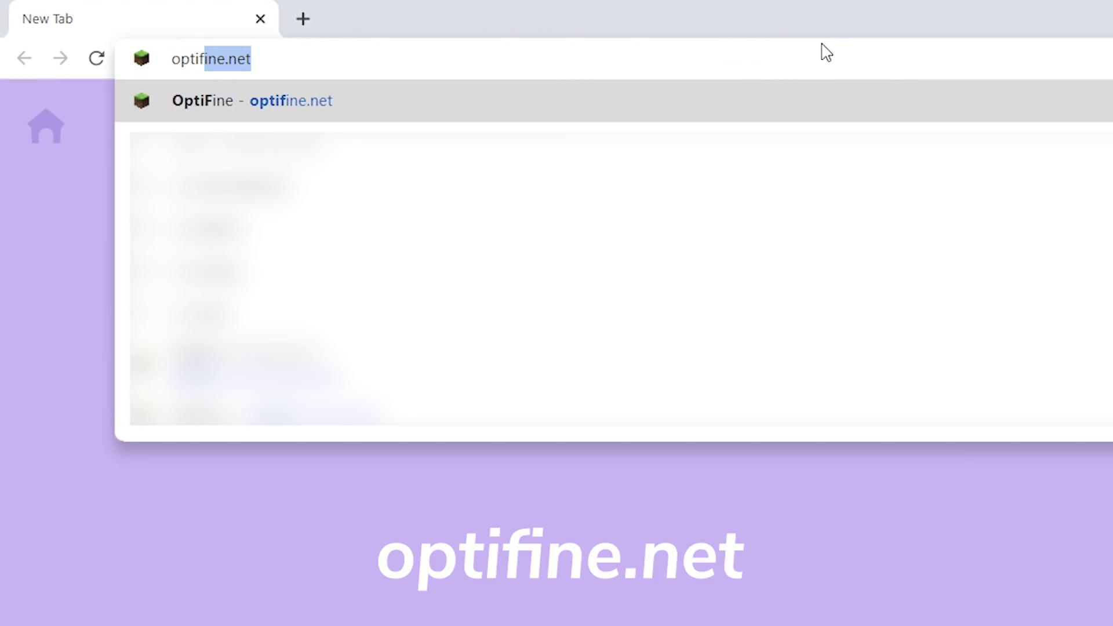
Load optifine.net and browse its Downloads page, highlighting the 1.16.1 and 1.14.4 versions.
key("Return")
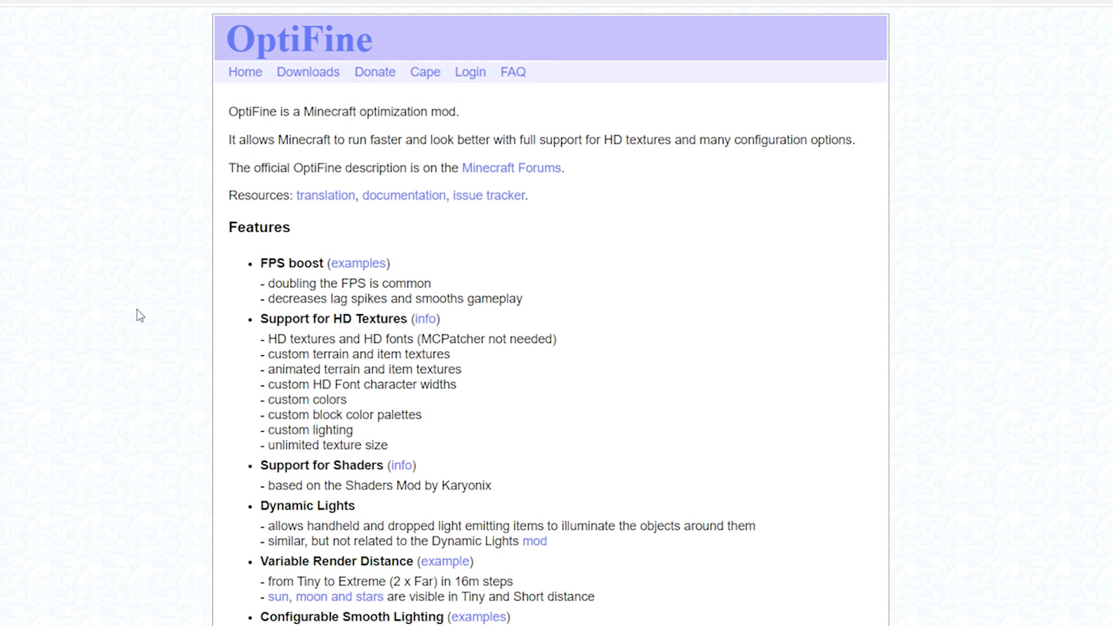
left_click(316, 80)
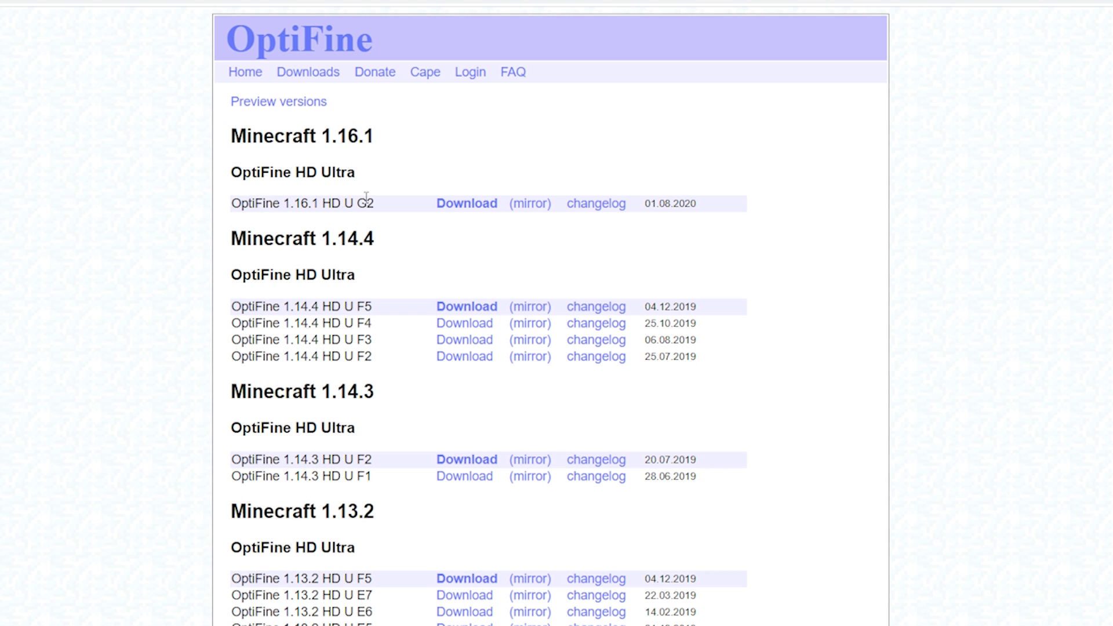
left_click_drag(285, 203, 324, 204)
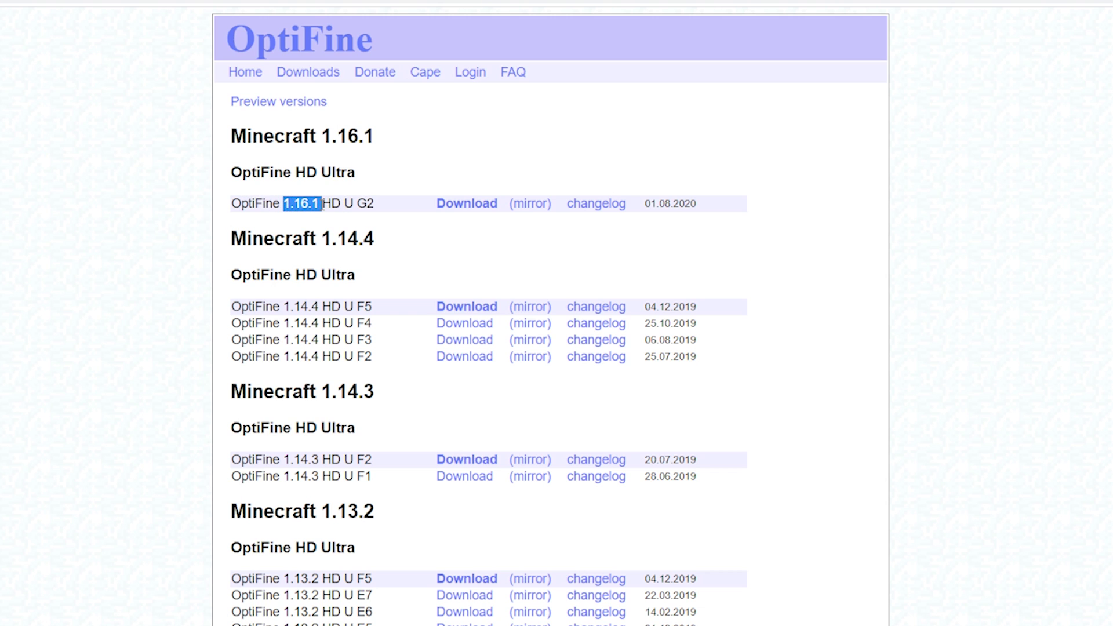
left_click_drag(283, 307, 322, 306)
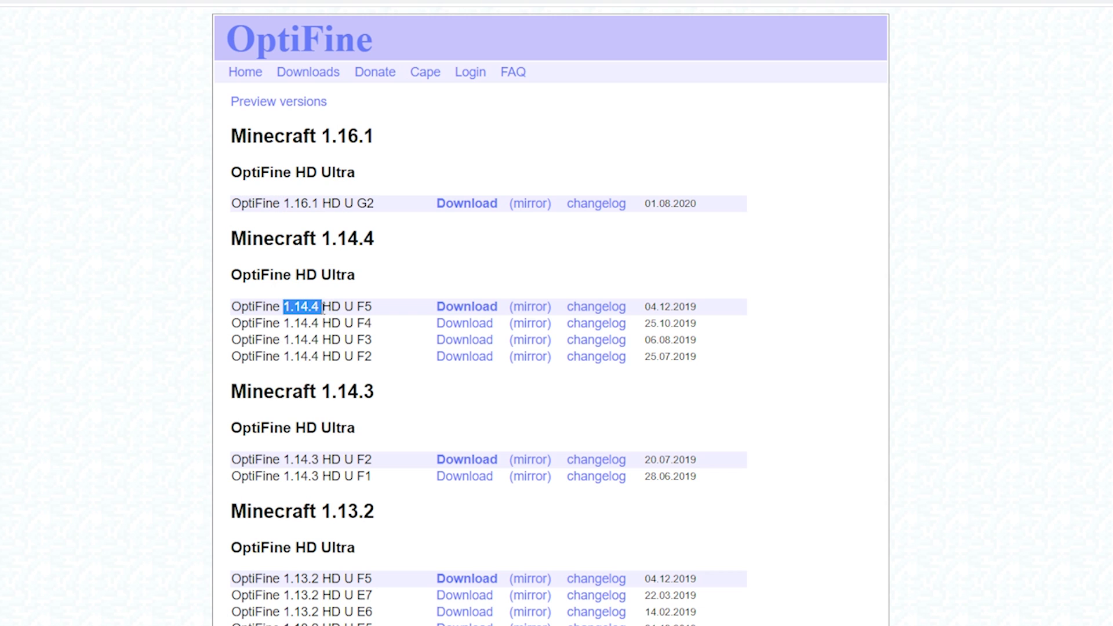
left_click(396, 127)
Expand Preview versions and open the mirror link for OptiFine 1.16.1 HD U G2.
left_click(298, 113)
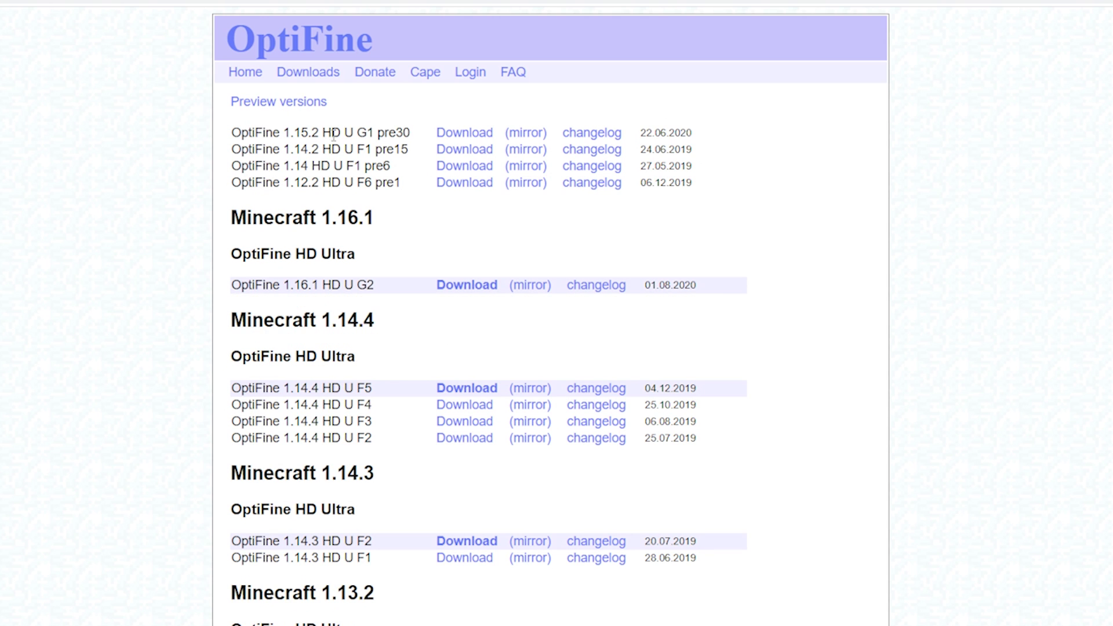
left_click_drag(408, 133, 378, 133)
left_click(326, 132)
left_click_drag(283, 284, 372, 284)
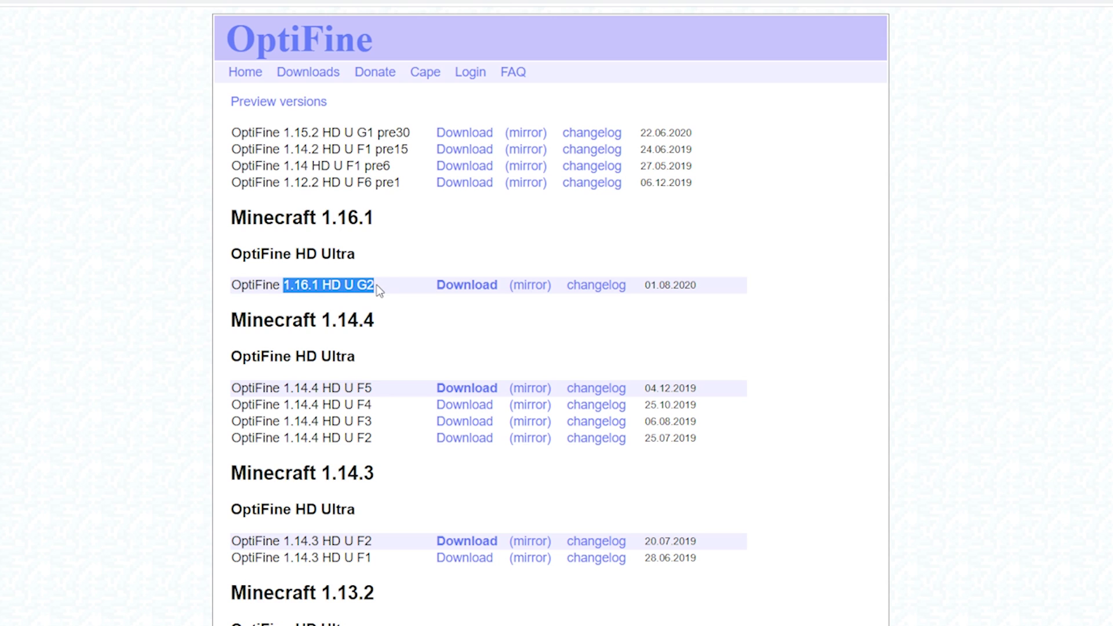
left_click(548, 314)
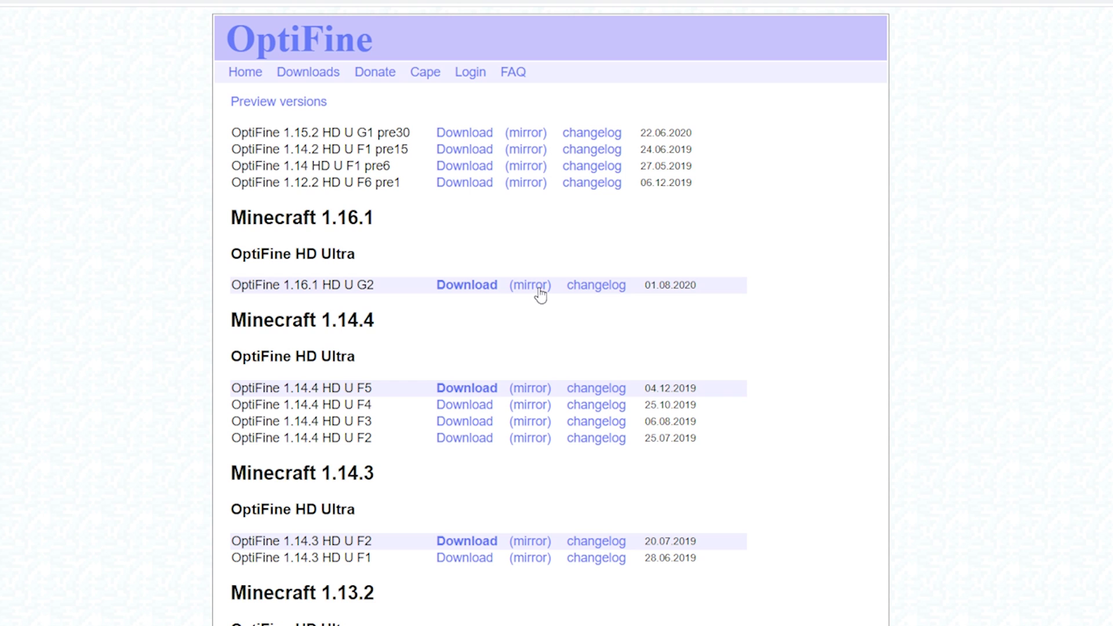
left_click(539, 295)
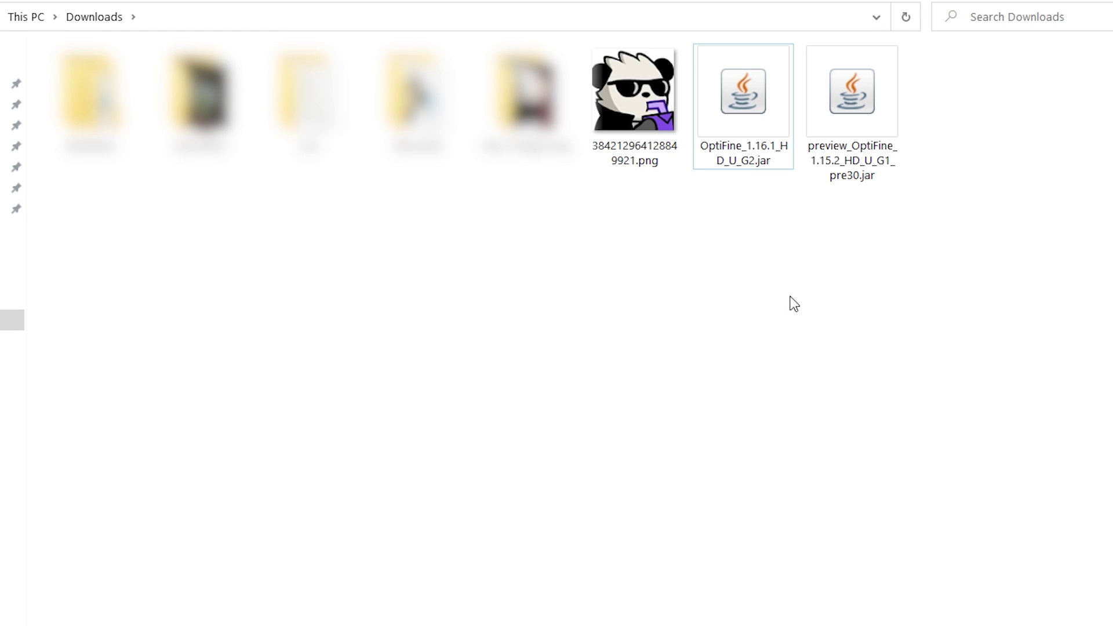
Select the downloaded OptiFine 1.16.1 jar, launch its installer, then close it.
left_click(761, 162)
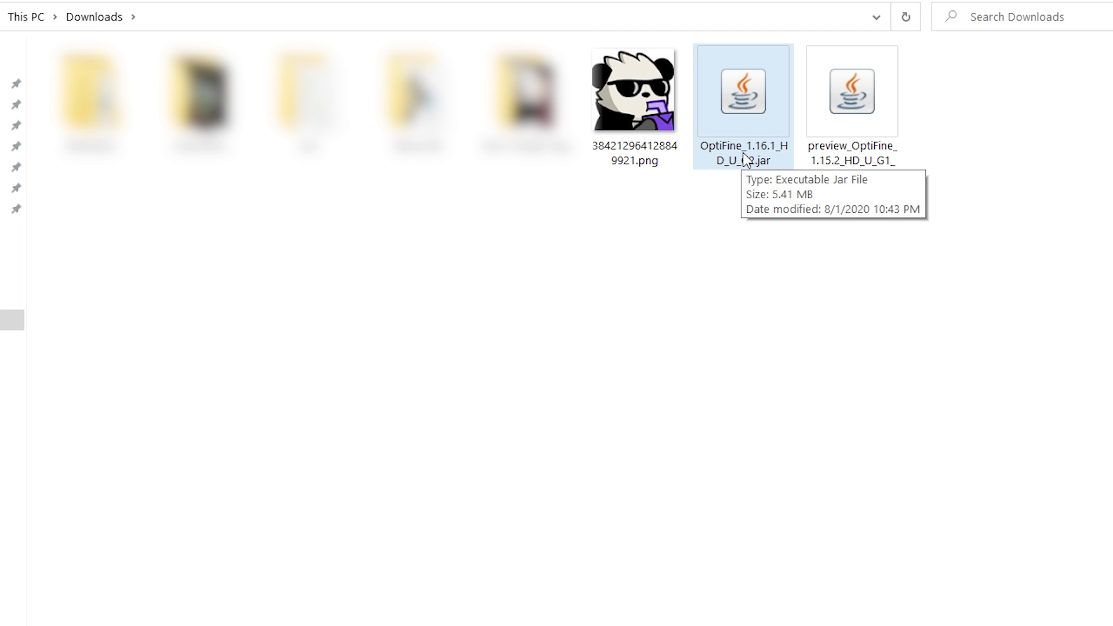
double_click(743, 115)
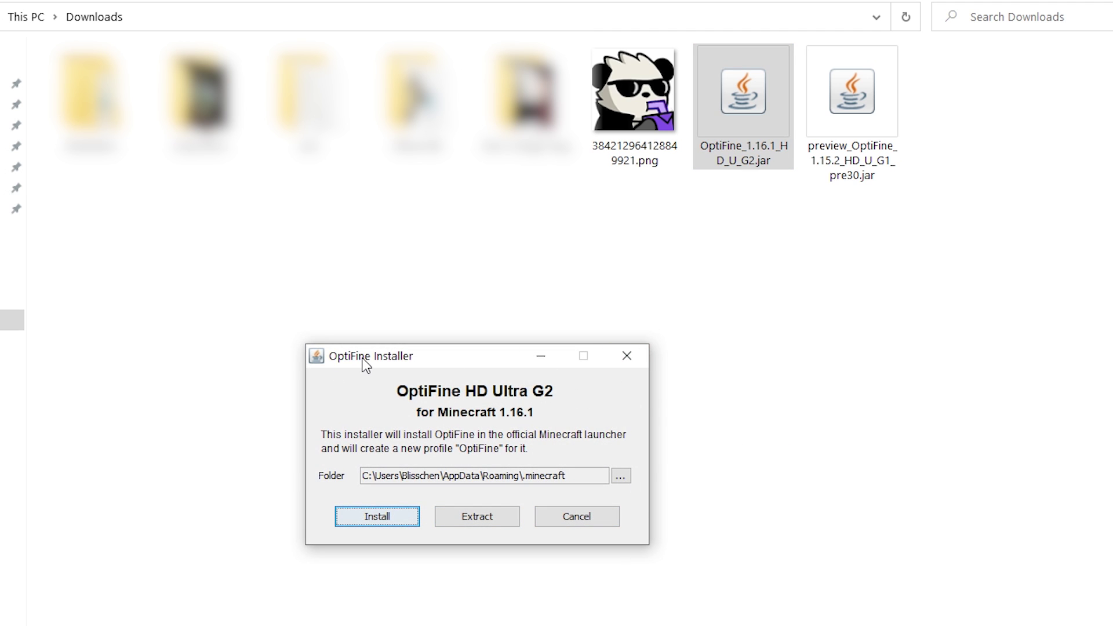
left_click(627, 356)
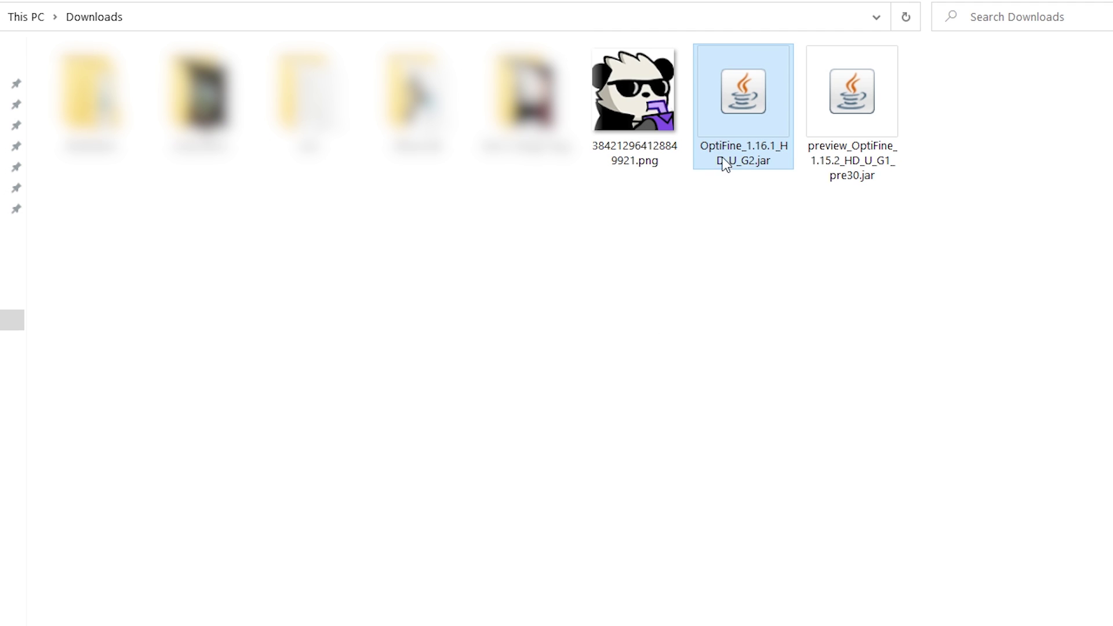
Open the jar with Java and install OptiFine into the minecraft folder.
right_click(719, 130)
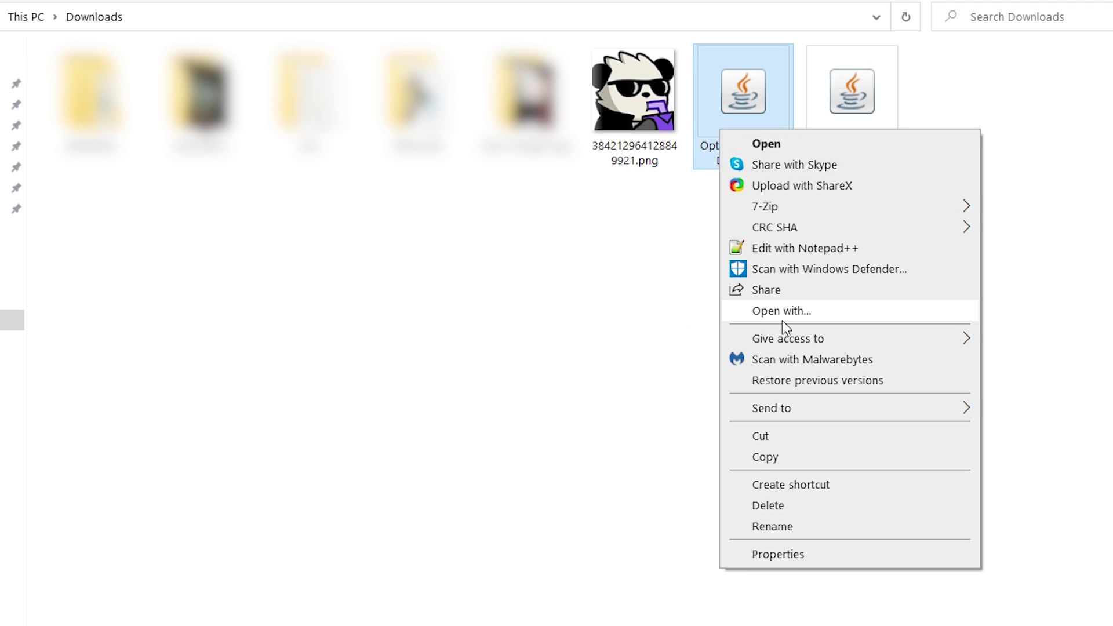
left_click(796, 315)
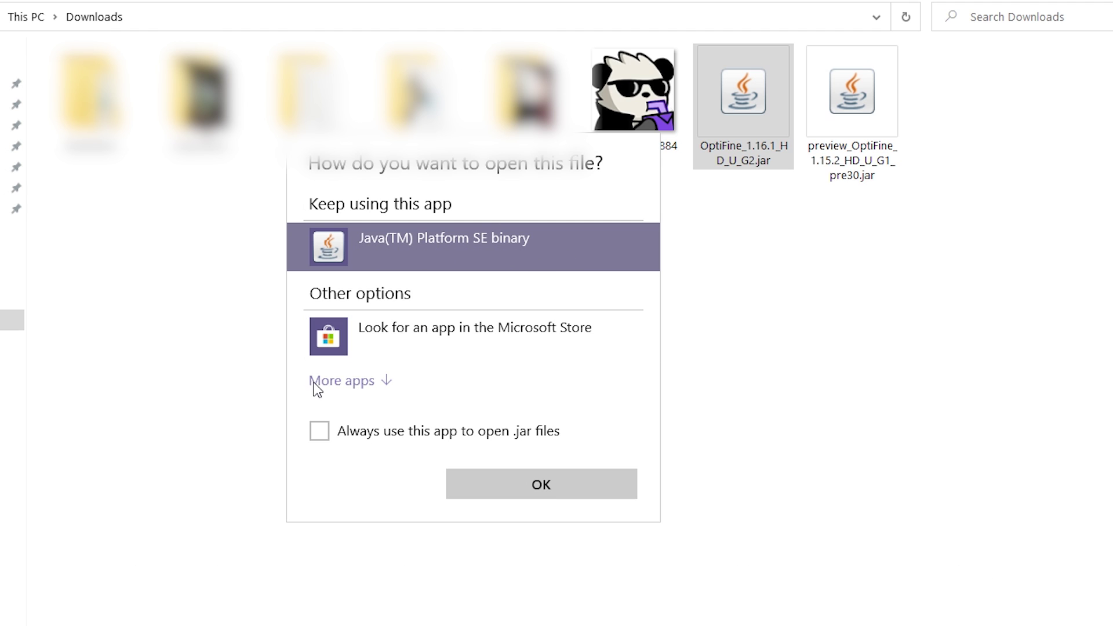
left_click(331, 380)
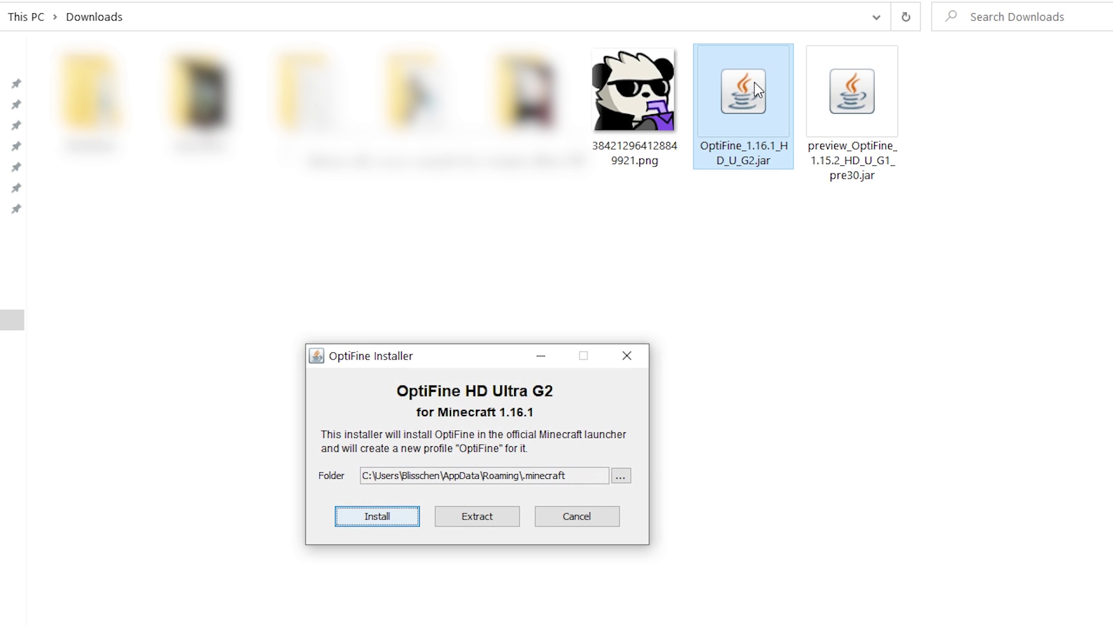
left_click(385, 523)
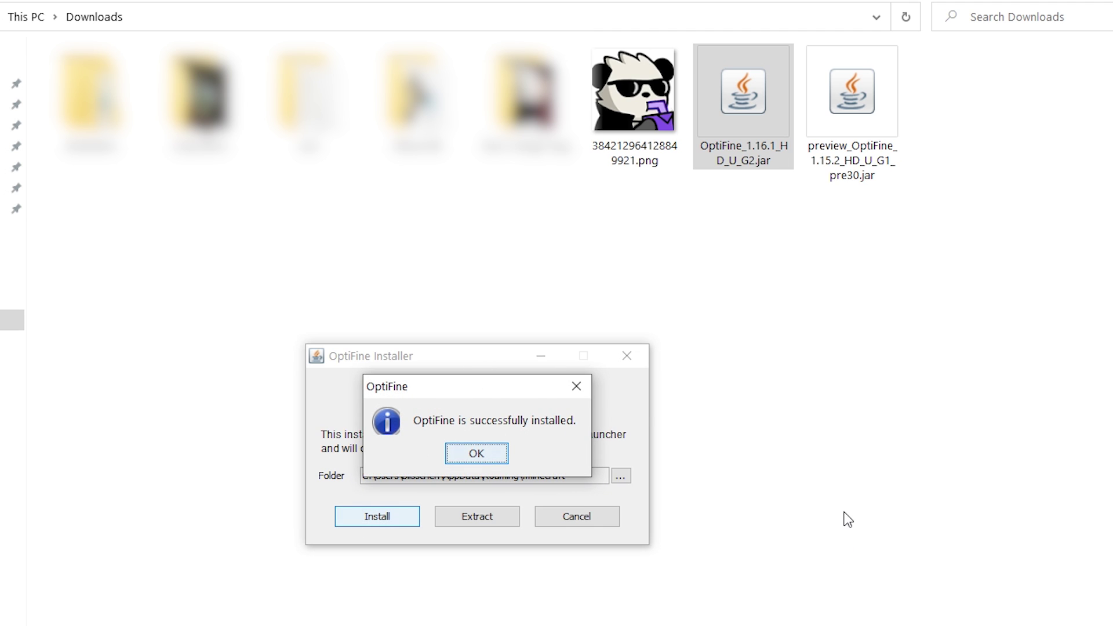
left_click(485, 456)
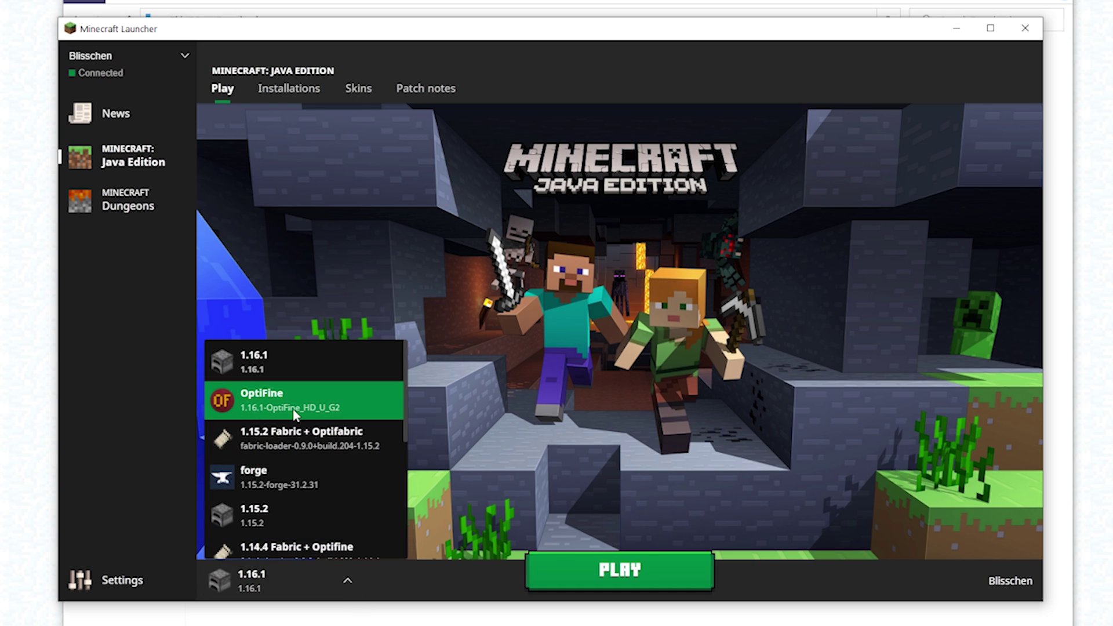
Select the OptiFine 1.16.1 installation and bring up its Edit installation page.
left_click(295, 416)
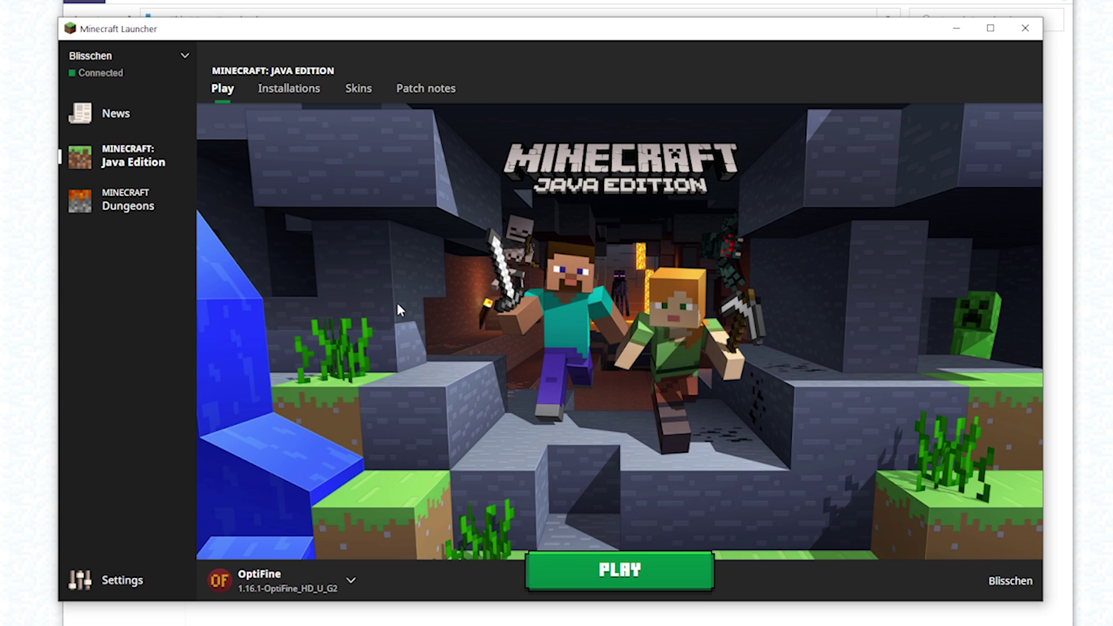
left_click(290, 88)
mouse_move(609, 174)
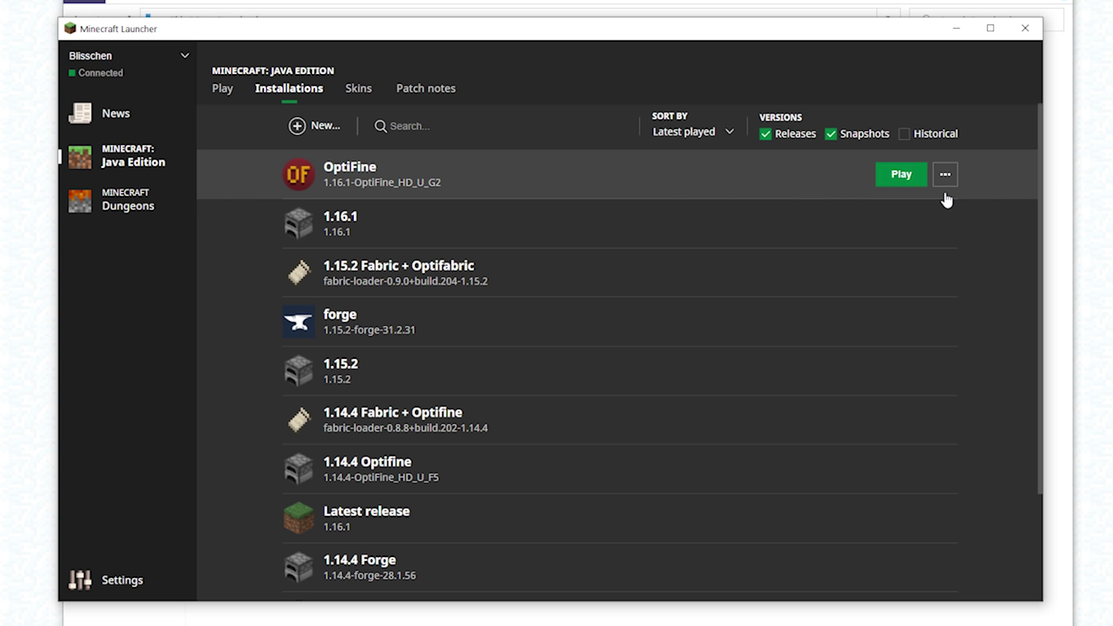
left_click(952, 179)
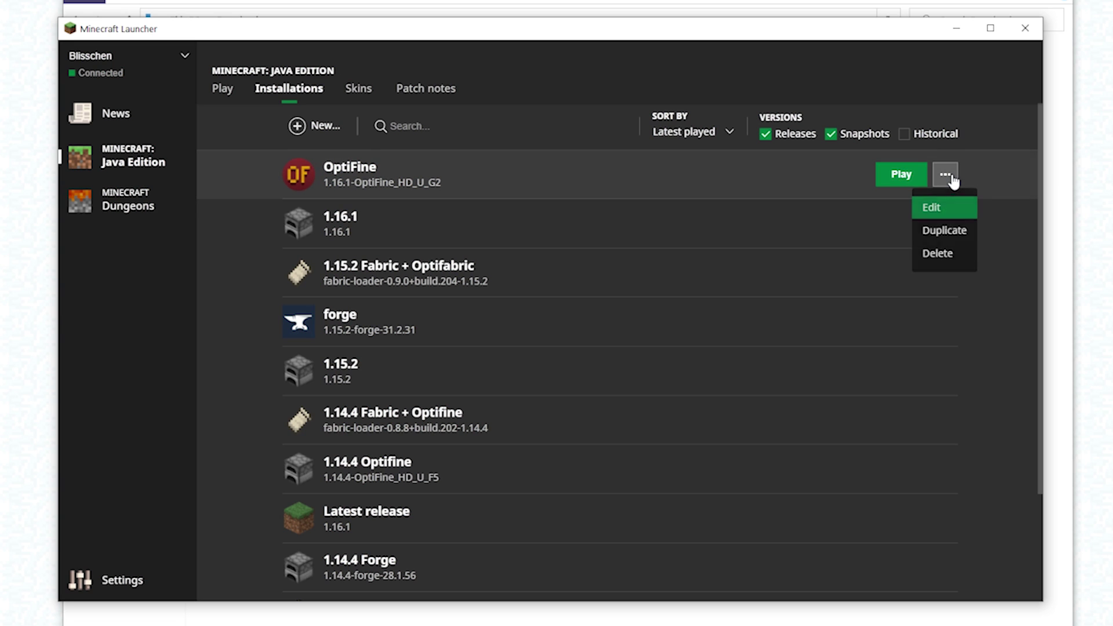
left_click(932, 209)
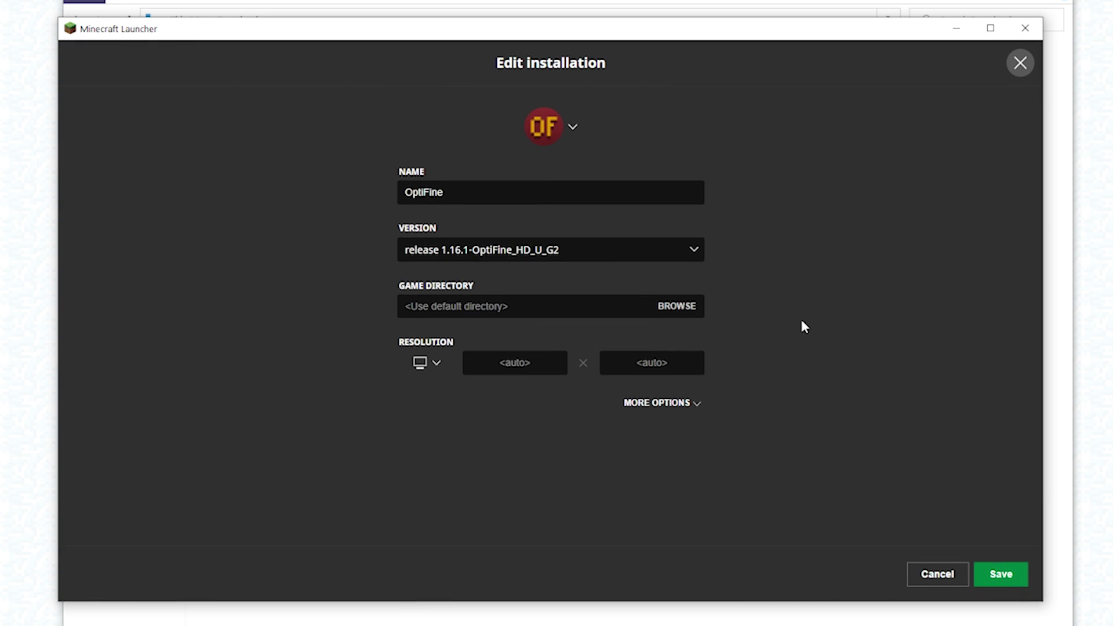
Change the JVM memory argument from -Xmx2G to -Xmx16G, save, and launch OptiFine.
left_click(655, 405)
left_click(532, 491)
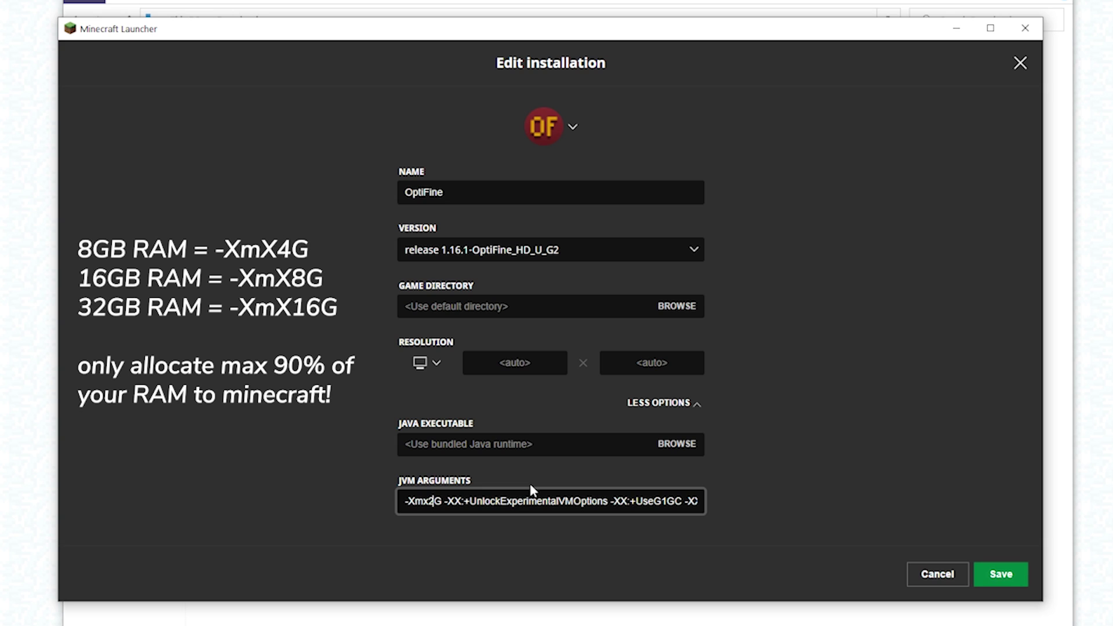
key("BackSpace")
type("16")
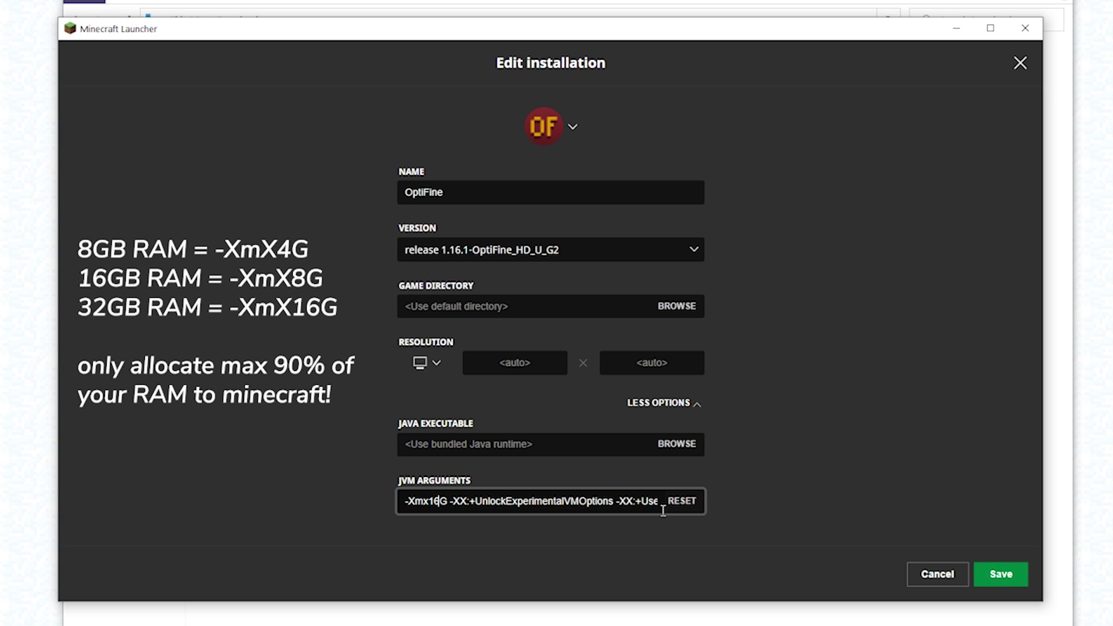
left_click(1013, 583)
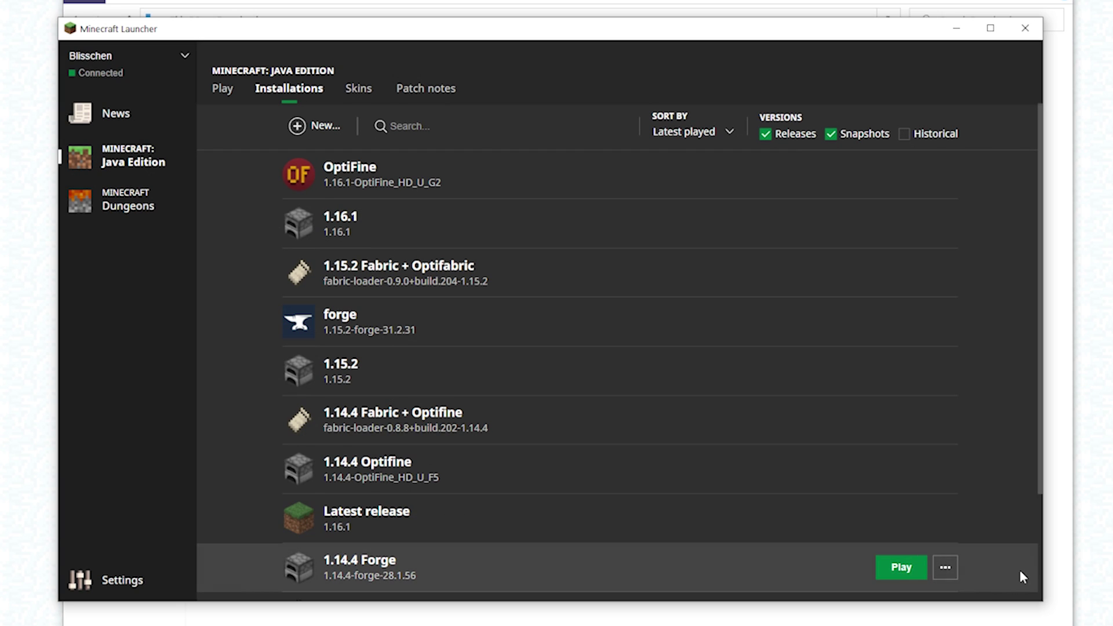
left_click(900, 177)
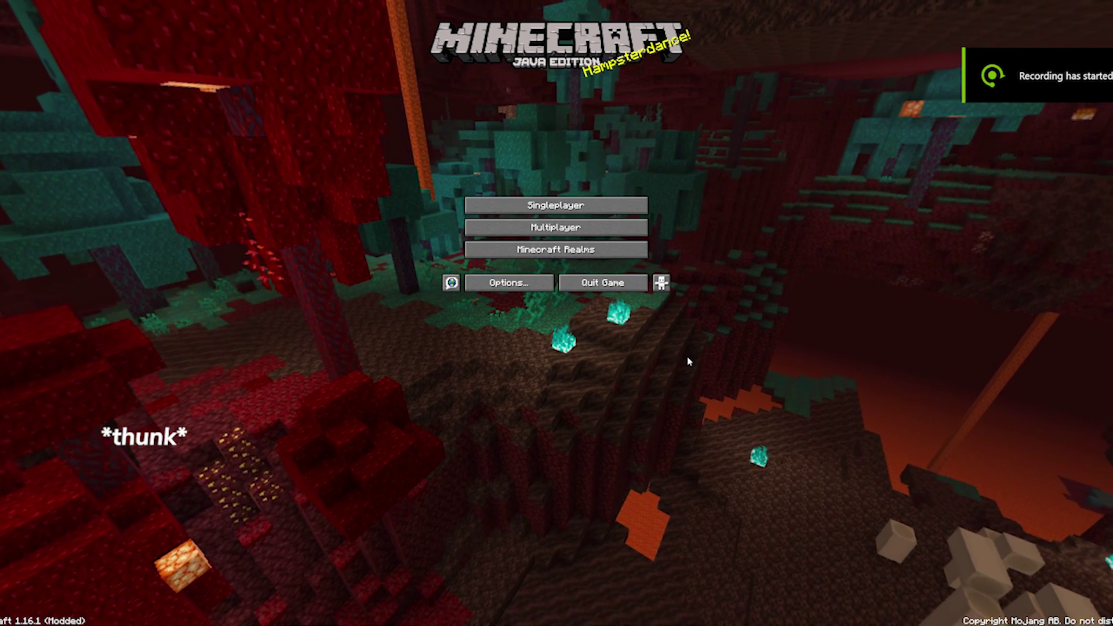
Reach OptiFine's Video Settings menu through Options on the title screen.
left_click(499, 294)
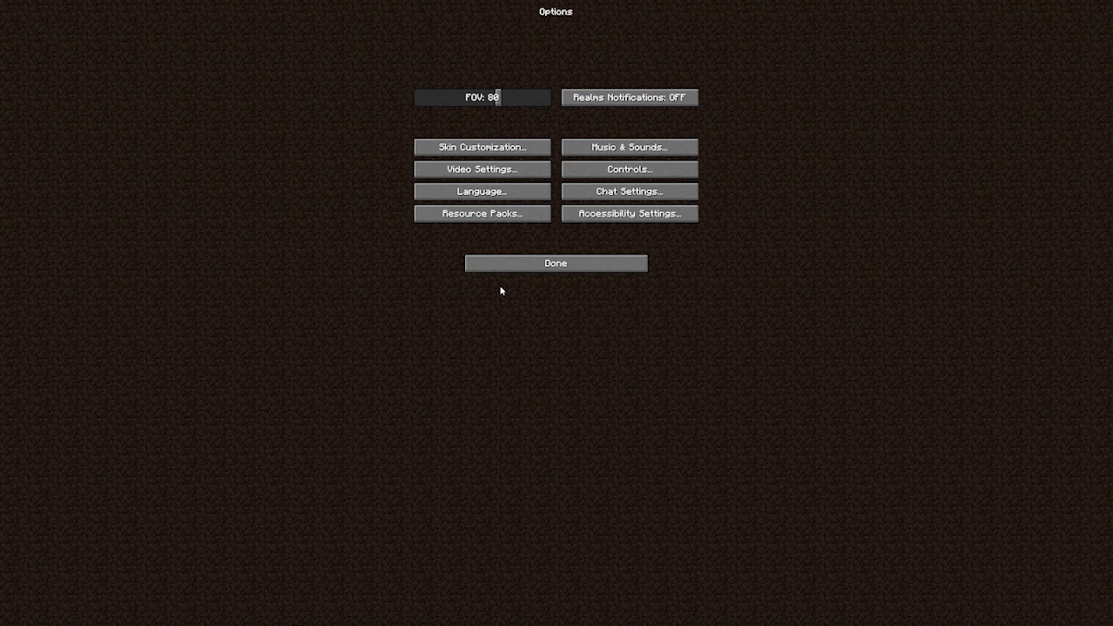
left_click(498, 178)
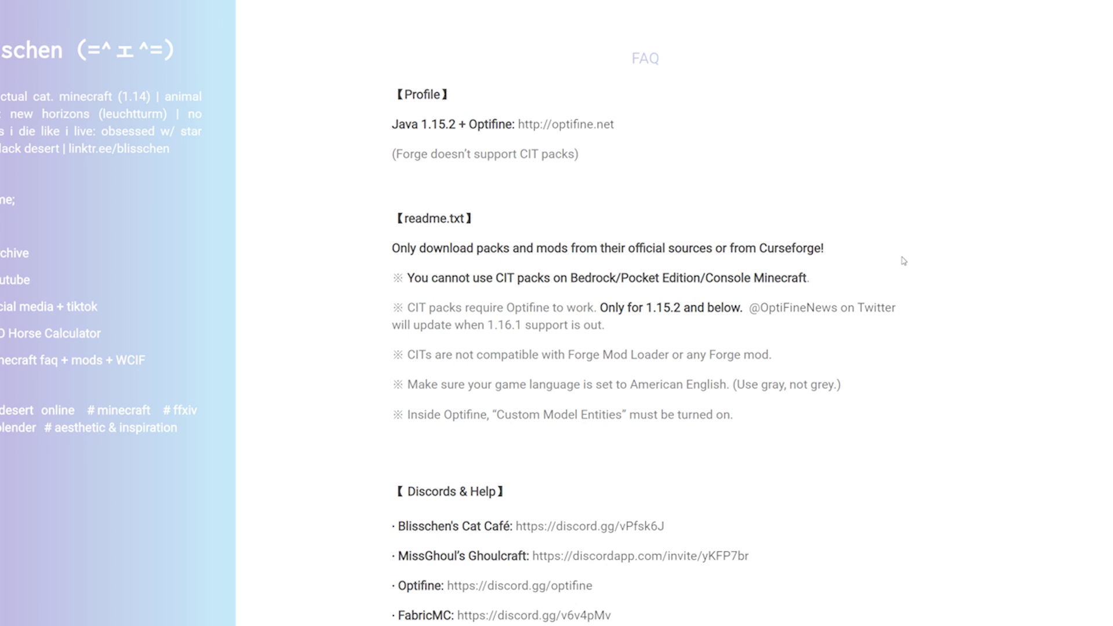
scroll(903, 260, "down", 1)
scroll(903, 261, "down", 3)
scroll(904, 260, "down", 3)
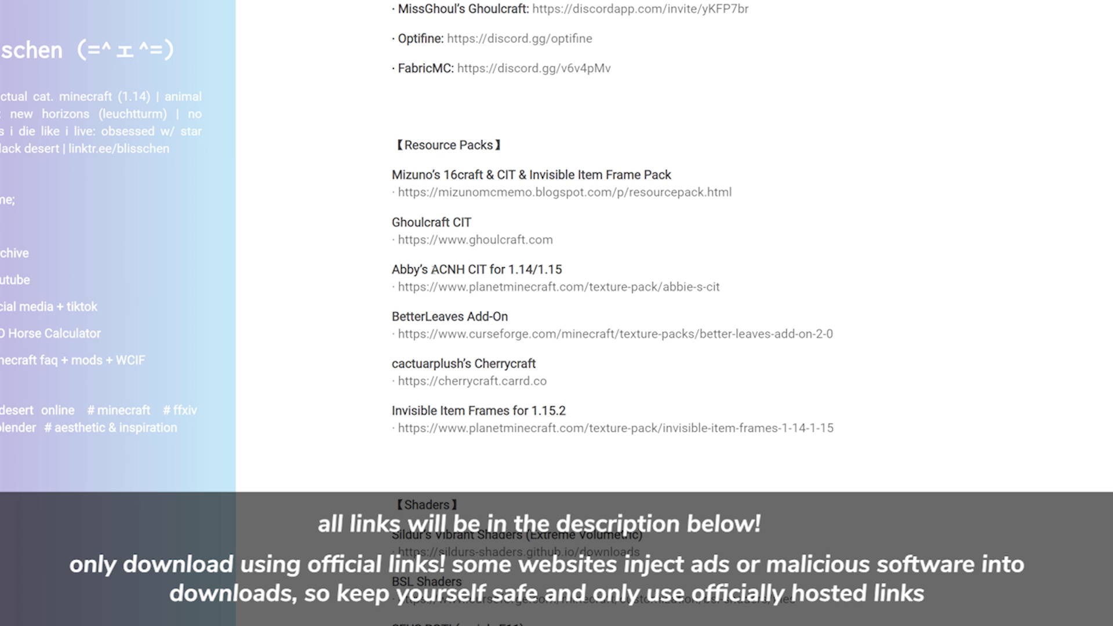
scroll(322, 282, "down", 1)
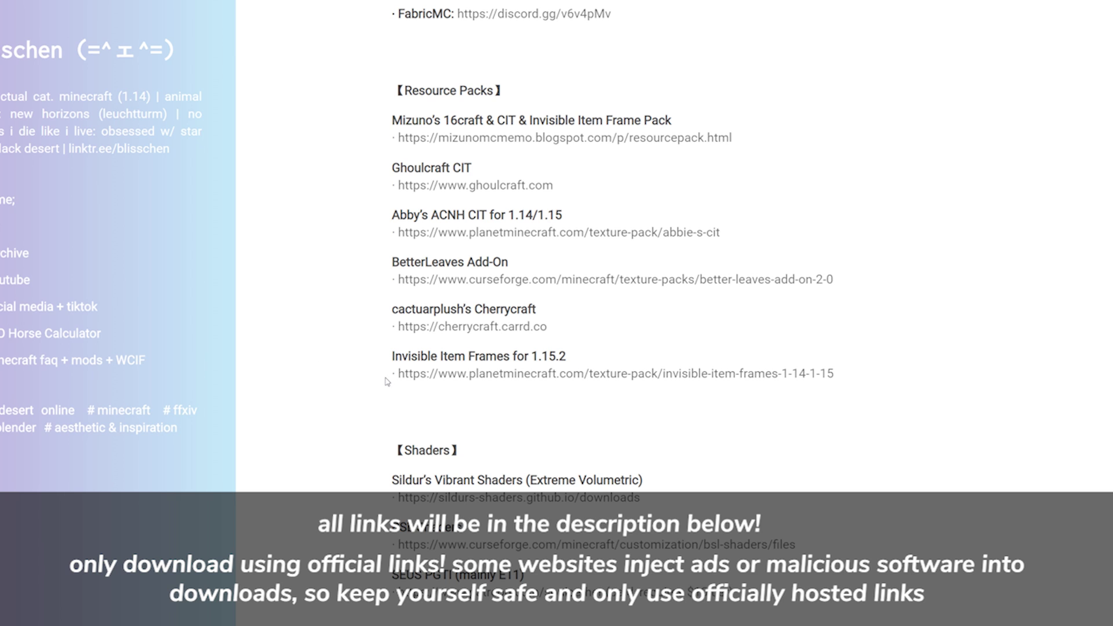
scroll(339, 301, "up", 1)
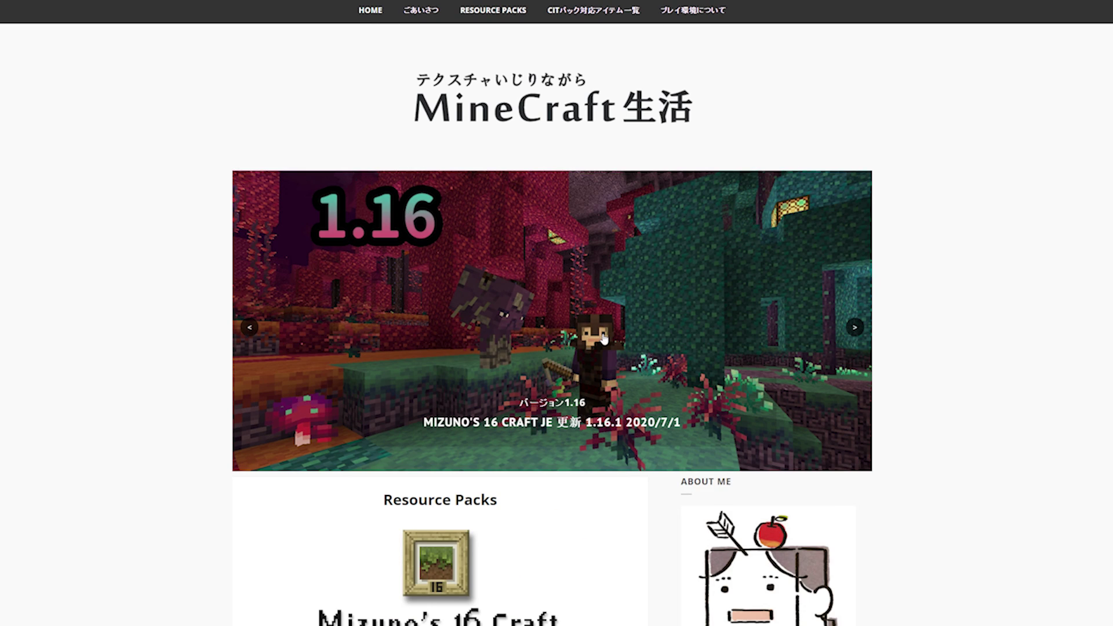
scroll(605, 328, "down", 5)
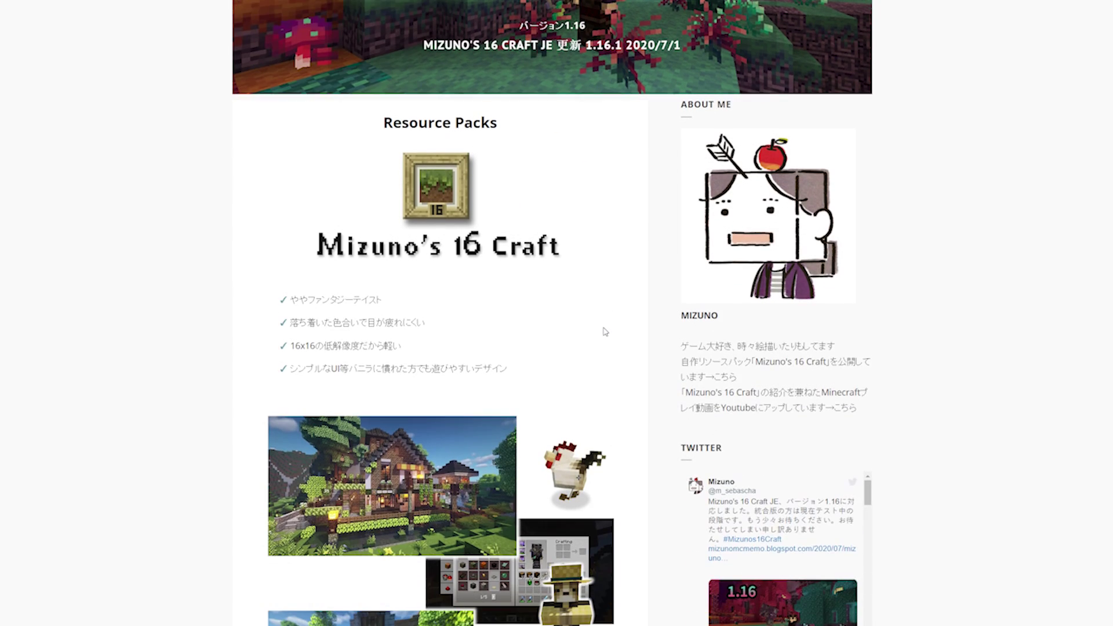
scroll(603, 331, "down", 3)
scroll(604, 330, "down", 4)
scroll(603, 330, "down", 2)
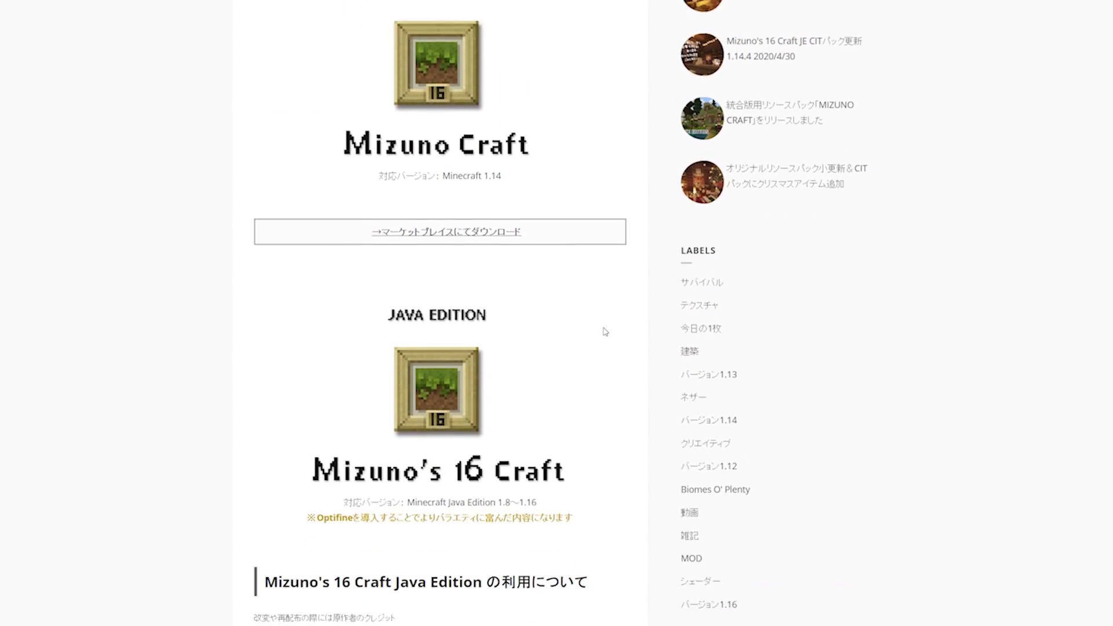
scroll(604, 331, "down", 2)
scroll(604, 331, "down", 5)
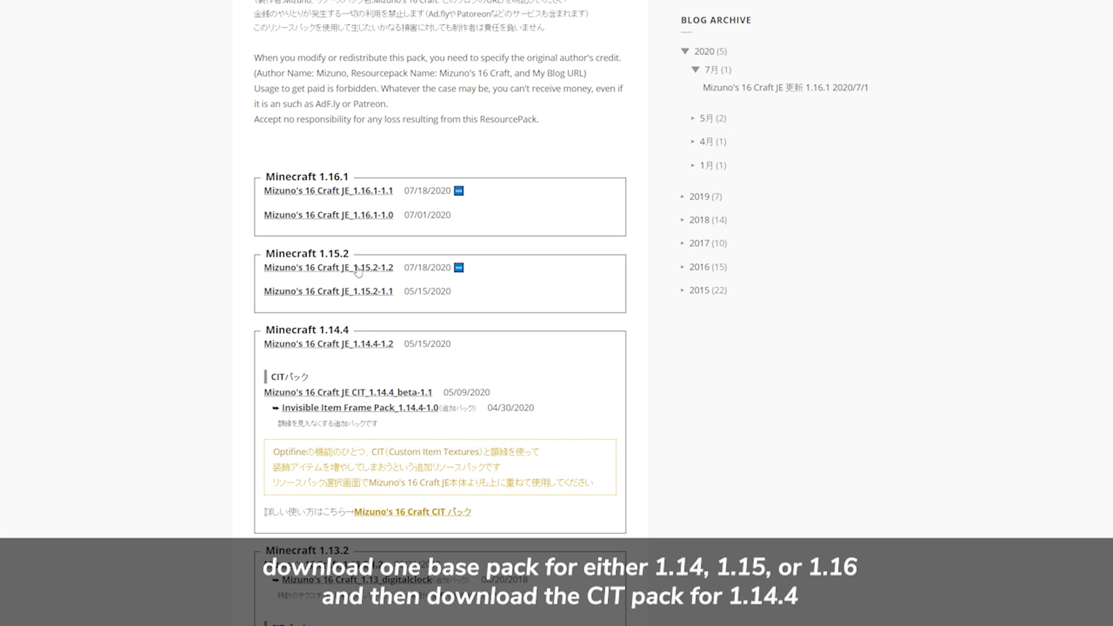
scroll(357, 272, "down", 1)
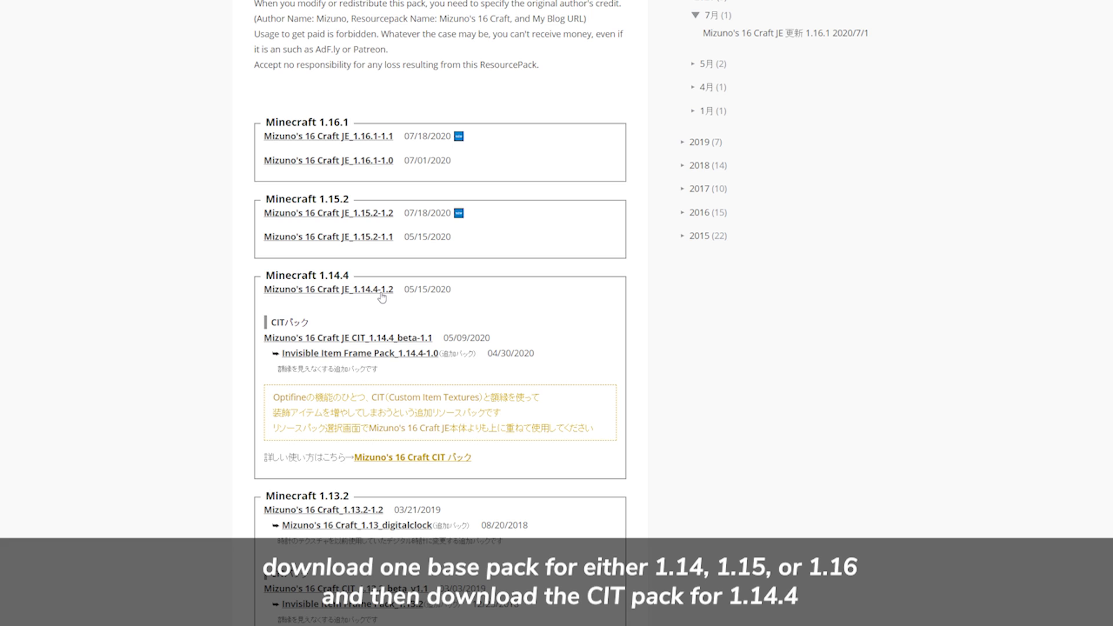
scroll(360, 295, "down", 1)
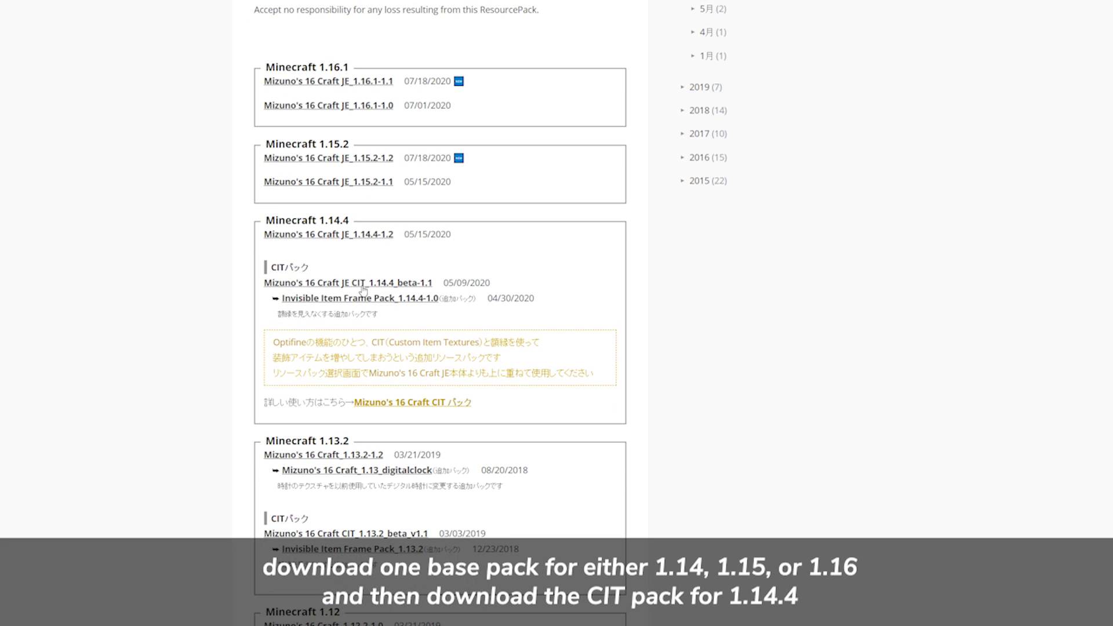
scroll(395, 282, "up", 1)
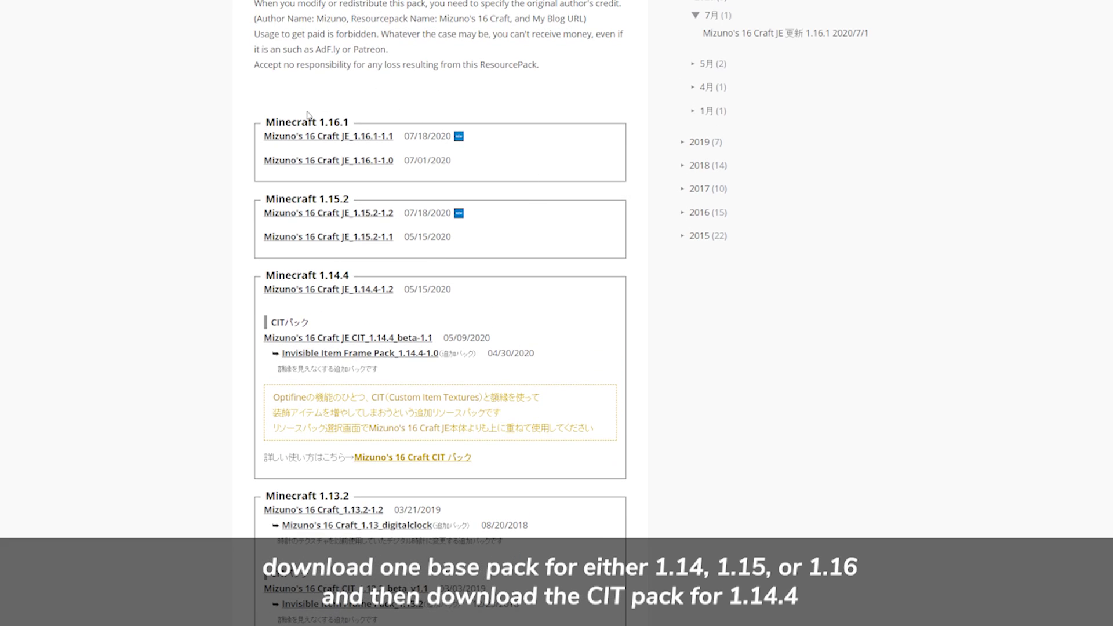
Highlight the Minecraft 1.16.1 heading on Mizuno's 16 Craft blog, then clear it.
left_click_drag(266, 124, 353, 128)
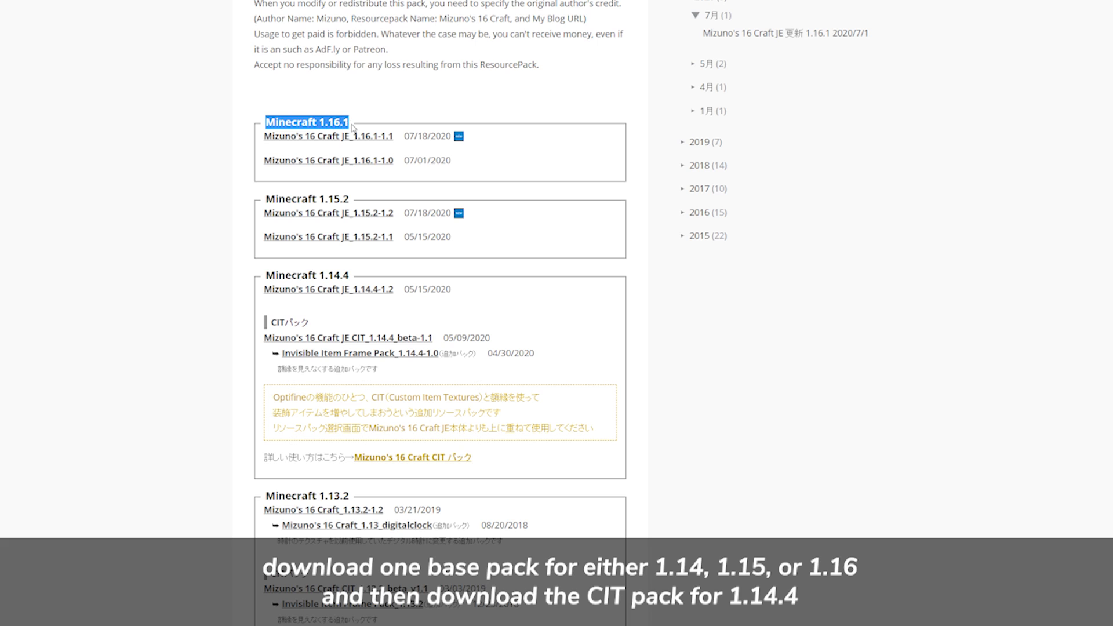
left_click(353, 129)
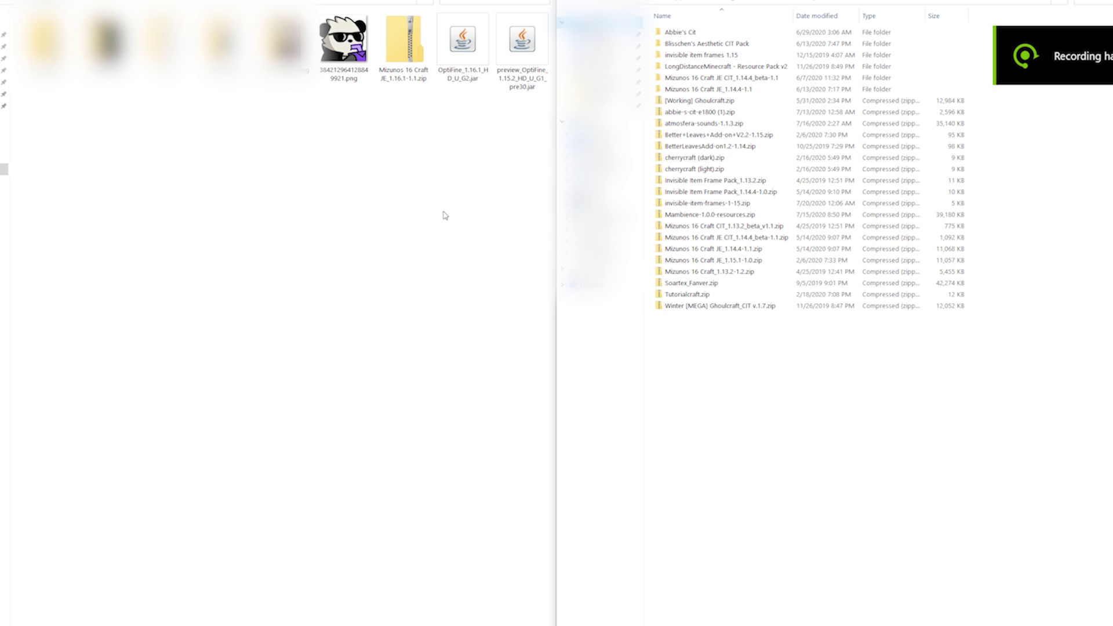
Drag the Mizunos 16 Craft JE_1.16.1-1.1 zip from Downloads into .minecraft/resourcepacks.
left_click(400, 51)
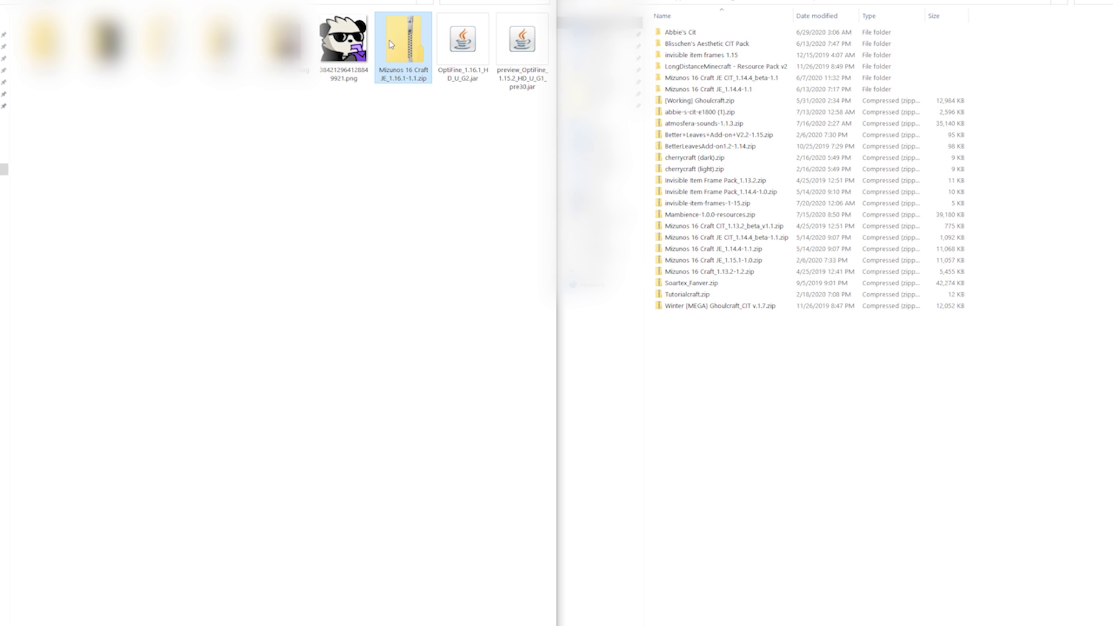
left_click_drag(405, 52, 758, 394)
left_click(978, 422)
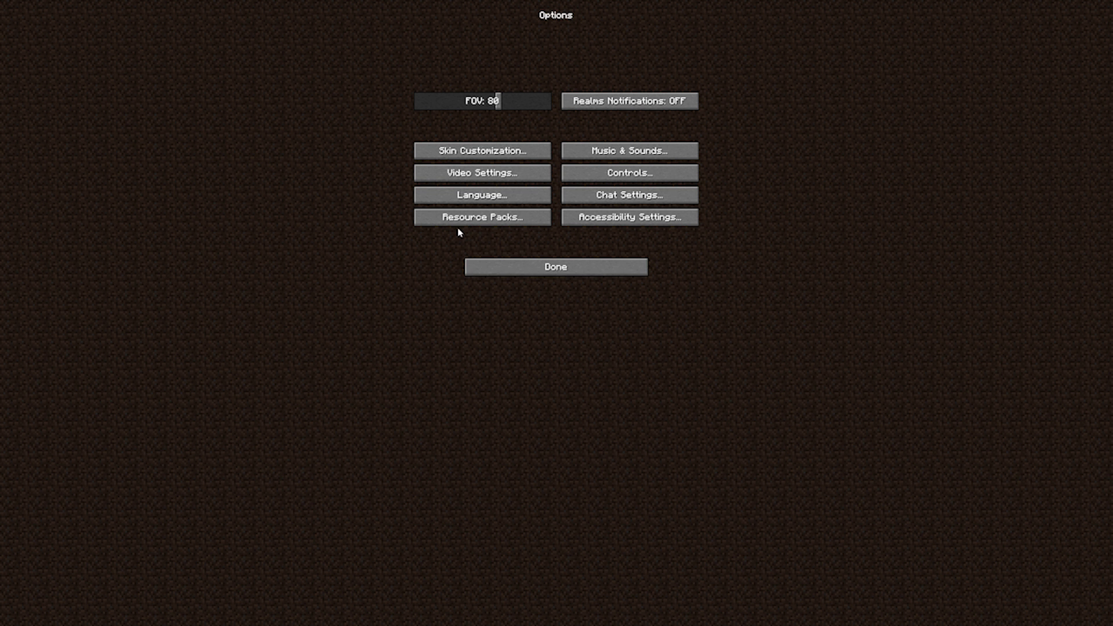
Move the Mizunos 16 Craft JE_1.16.1 pack into Selected in Resource Packs.
left_click(459, 225)
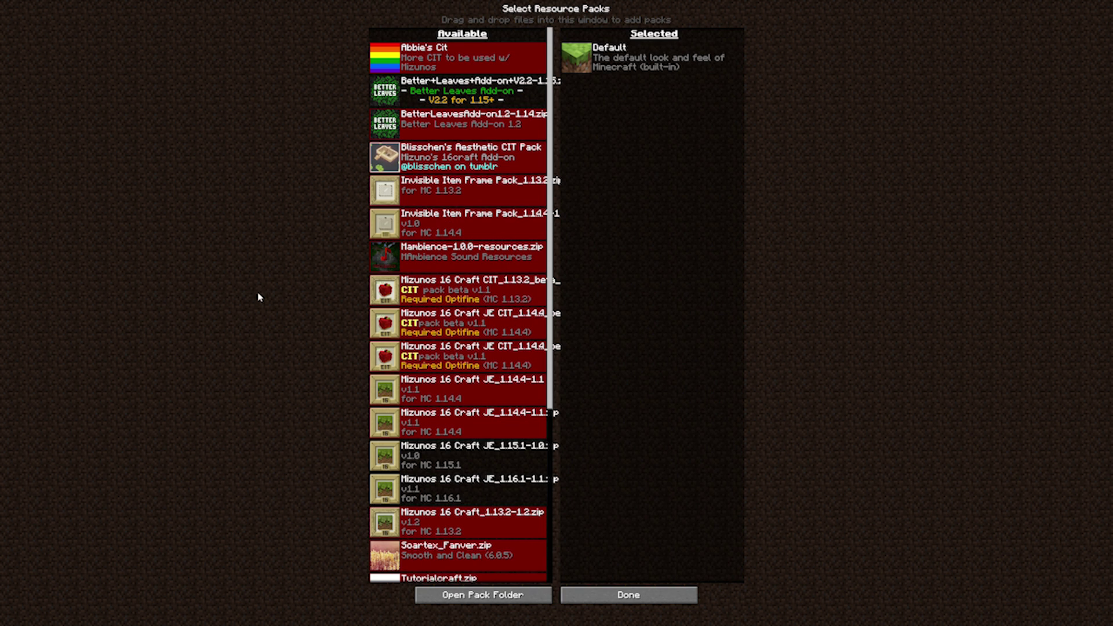
scroll(412, 316, "down", 2)
scroll(412, 314, "down", 2)
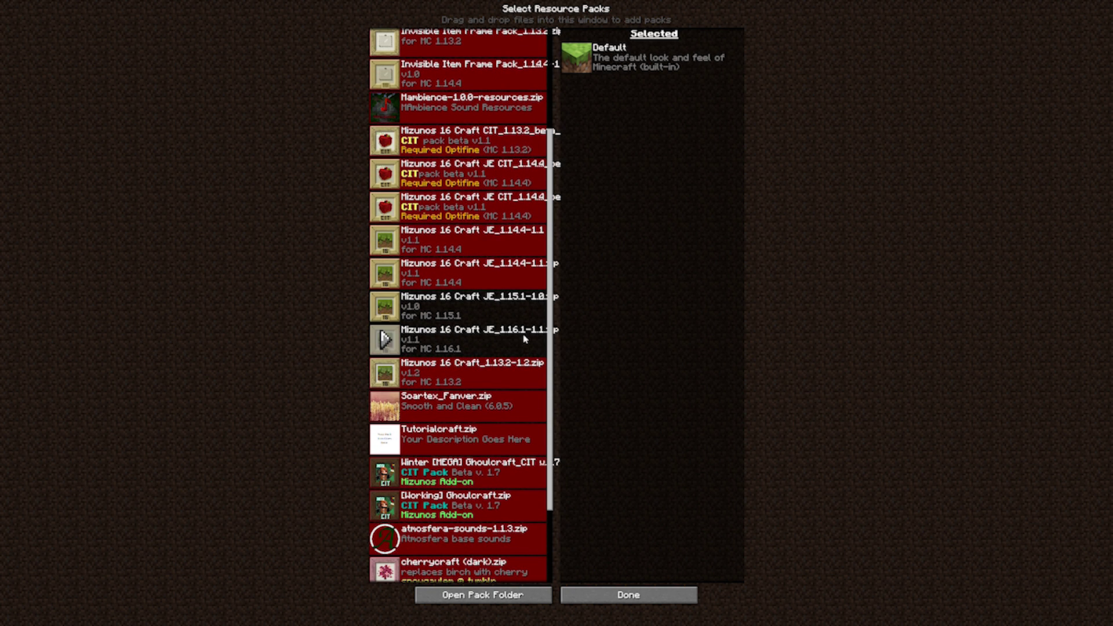
left_click(385, 339)
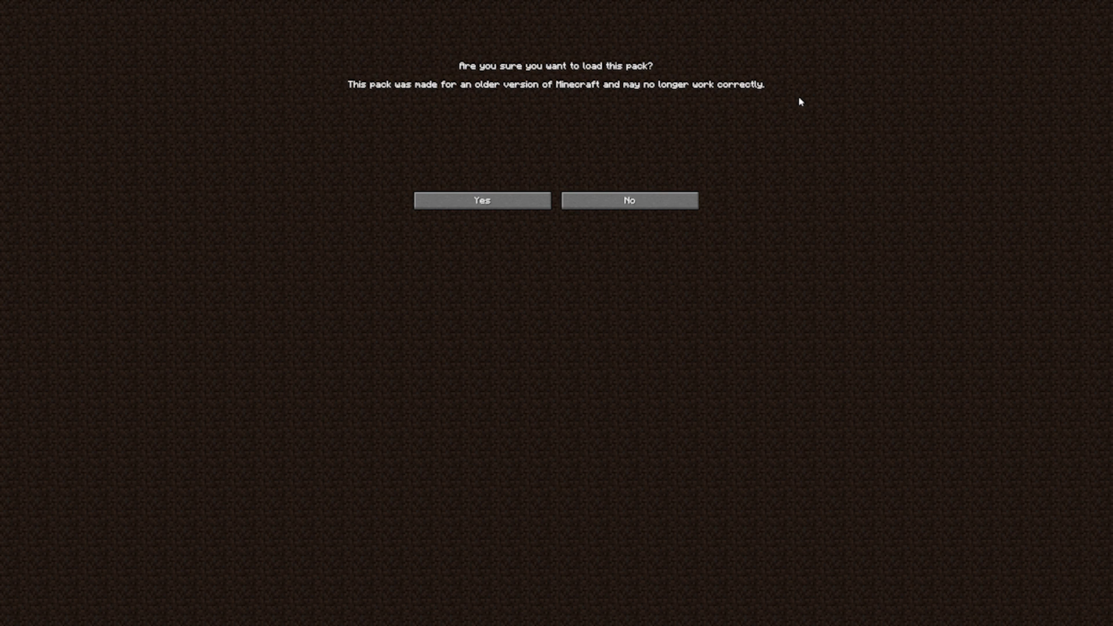
Enable the older CIT, Winter Ghoulcraft CIT and Abbie's Cit packs, confirming each prompt.
left_click(421, 200)
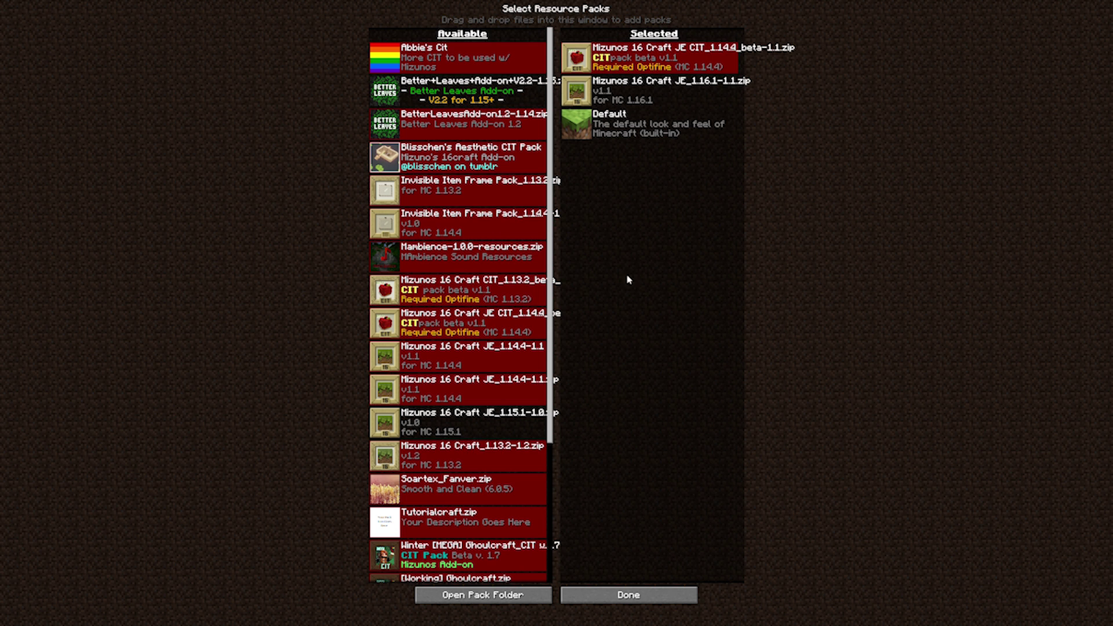
scroll(461, 348, "down", 2)
scroll(406, 448, "down", 2)
left_click(386, 441)
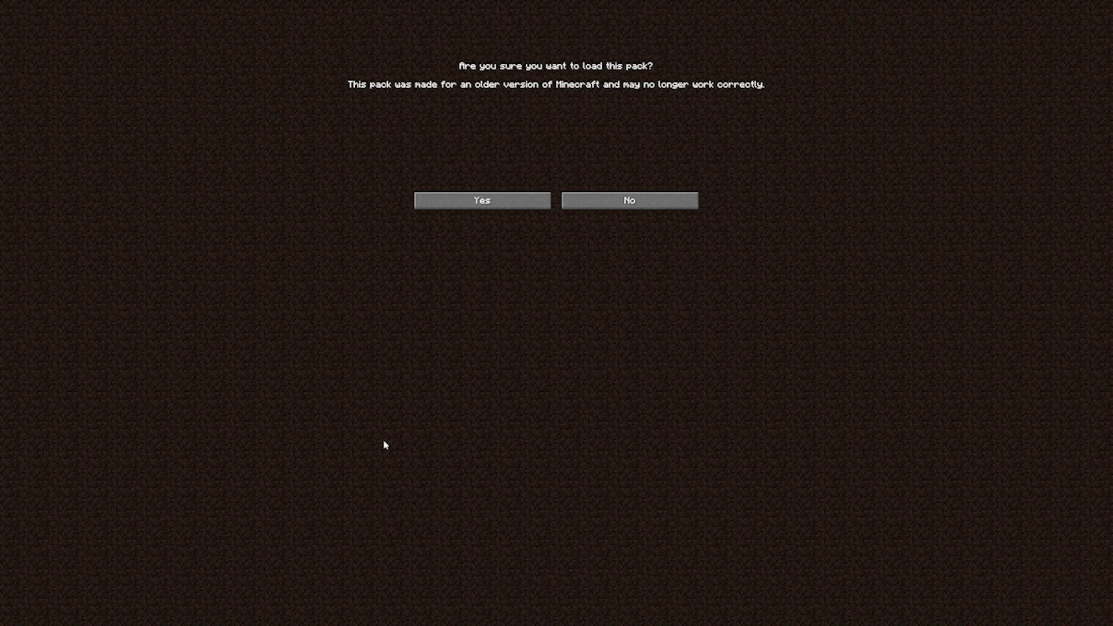
left_click(535, 205)
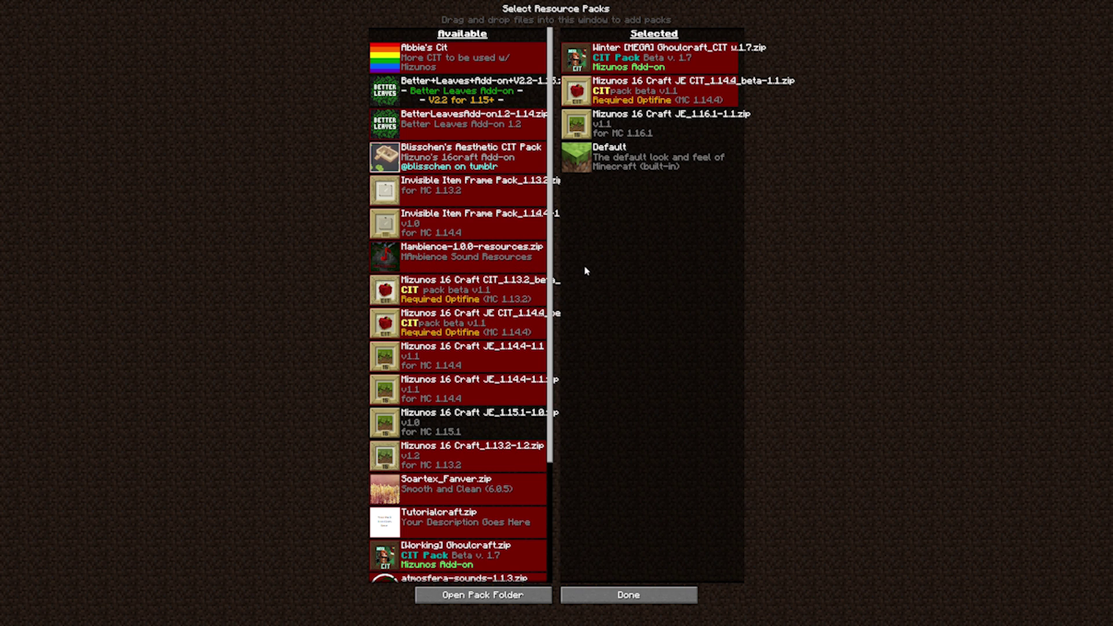
left_click(383, 62)
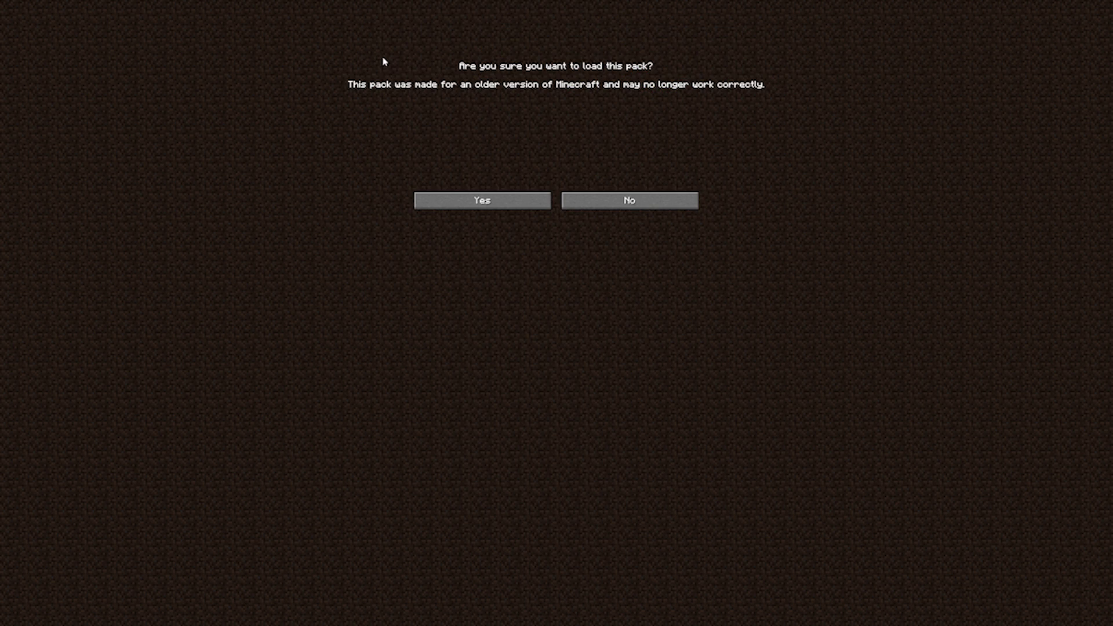
left_click(477, 207)
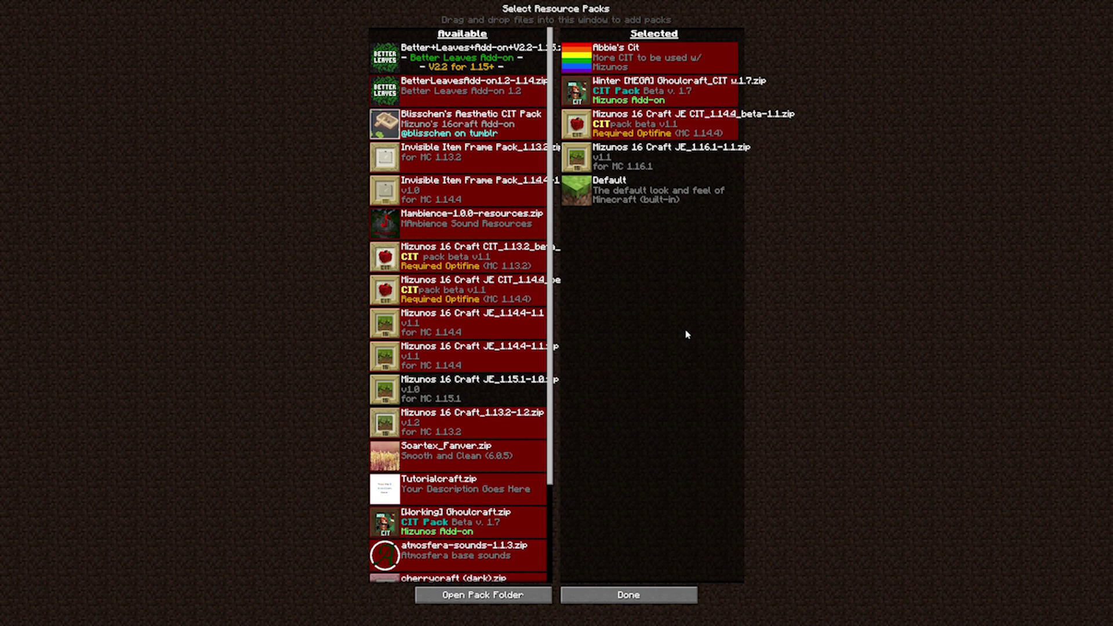
scroll(452, 422, "down", 5)
scroll(435, 435, "down", 2)
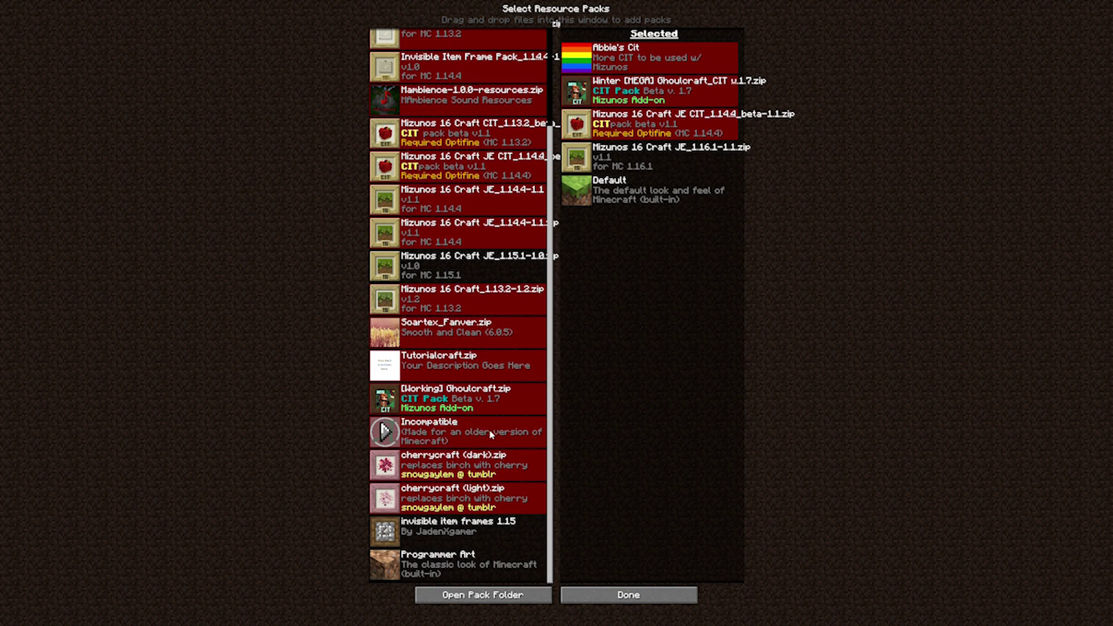
Enable invisible item frames 1.15, Better Leaves add-on and cherrycraft (light), accepting incompatibility.
left_click(385, 531)
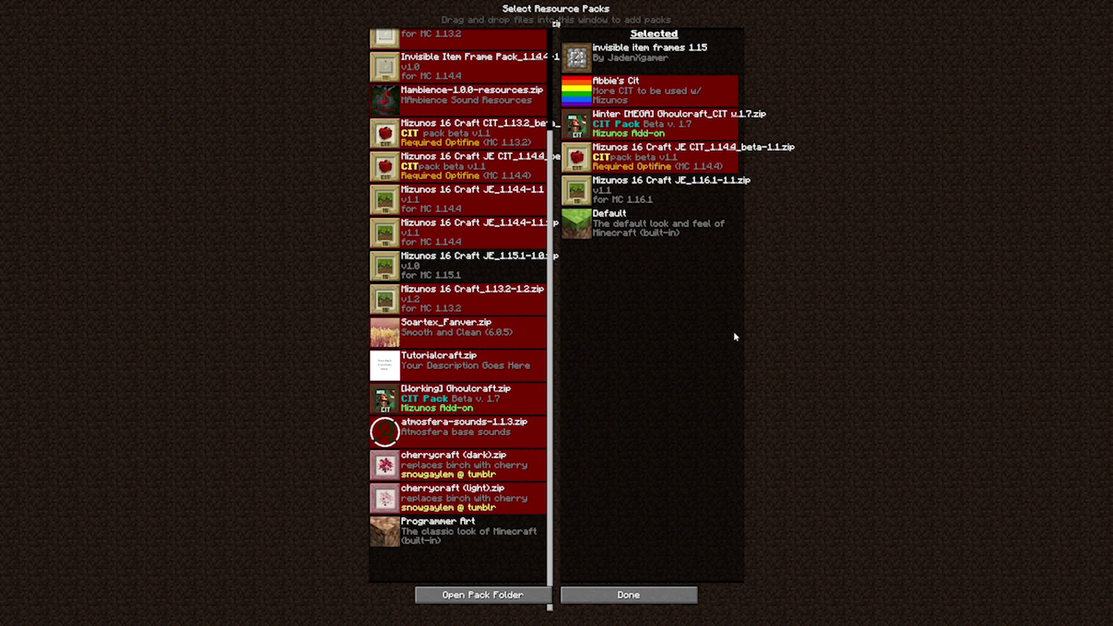
scroll(435, 331, "up", 7)
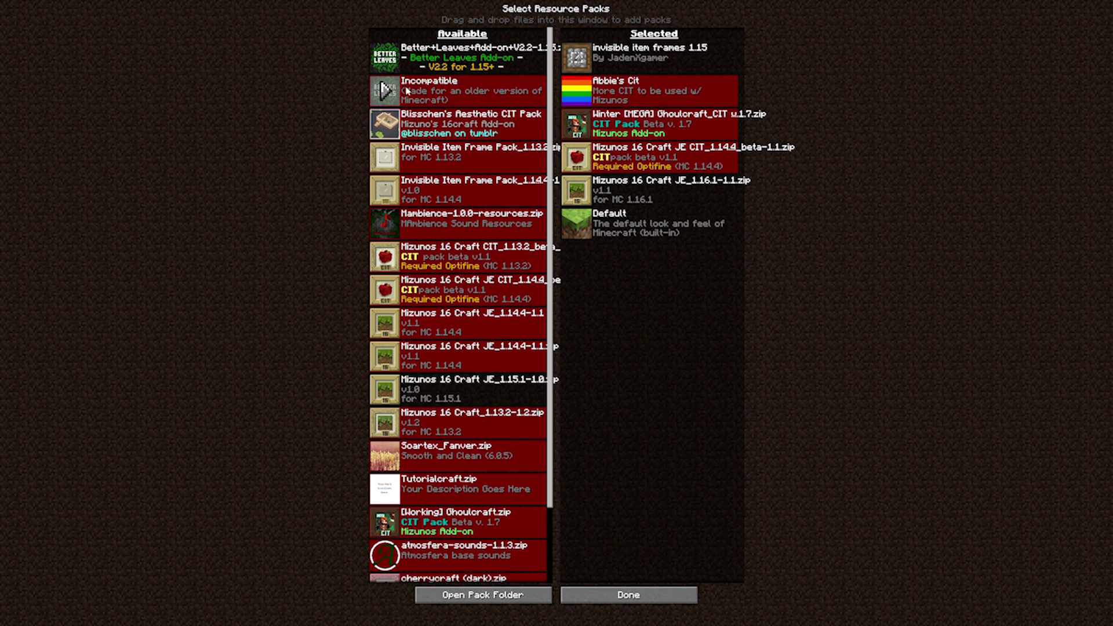
left_click(385, 58)
scroll(432, 315, "down", 1)
scroll(432, 315, "down", 2)
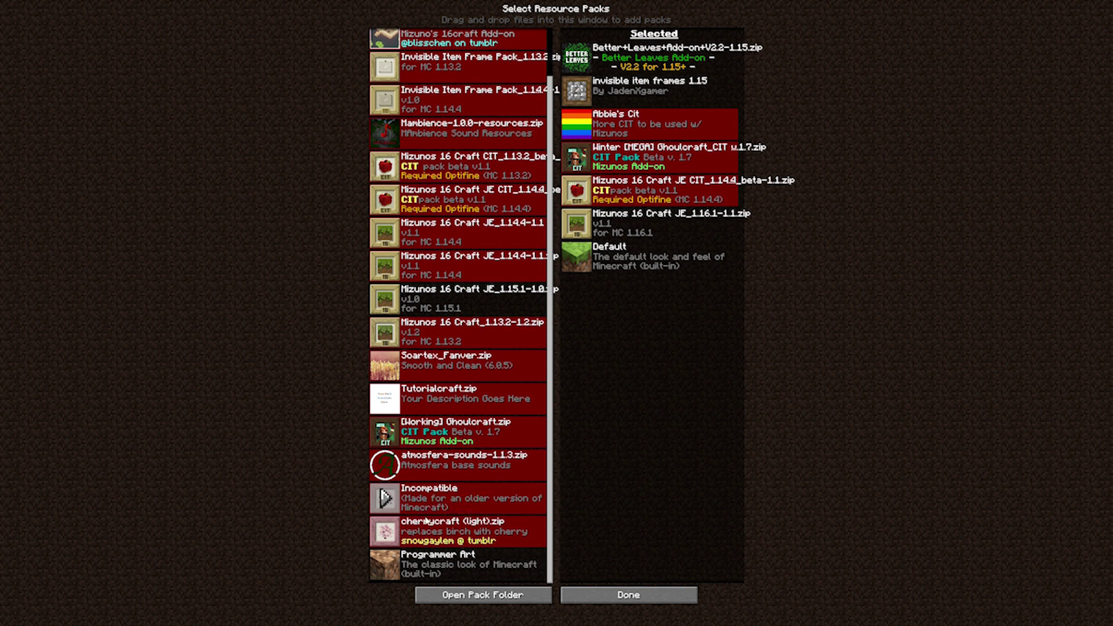
left_click(386, 535)
left_click(518, 207)
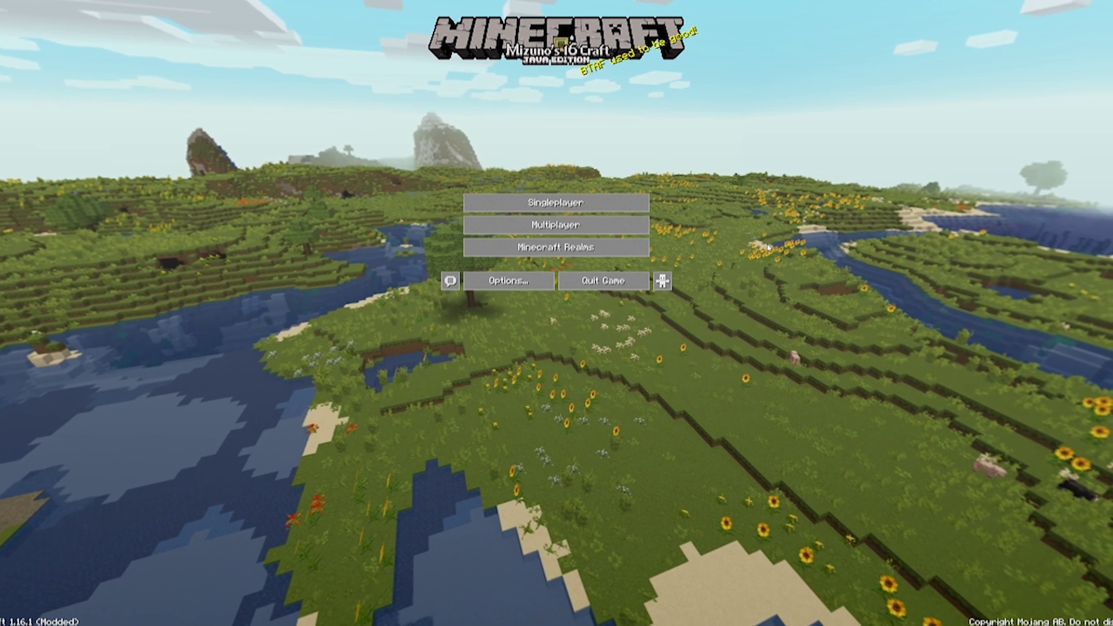
Start a new Singleplayer world, clear its default name, and switch Game Mode to Creative.
left_click(556, 202)
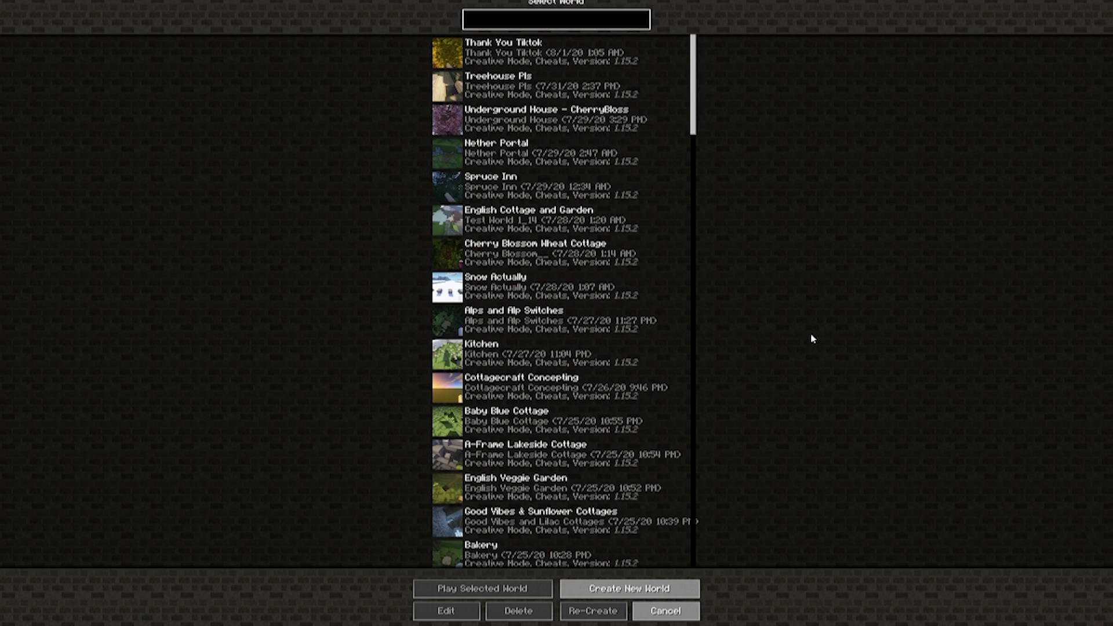
left_click(665, 592)
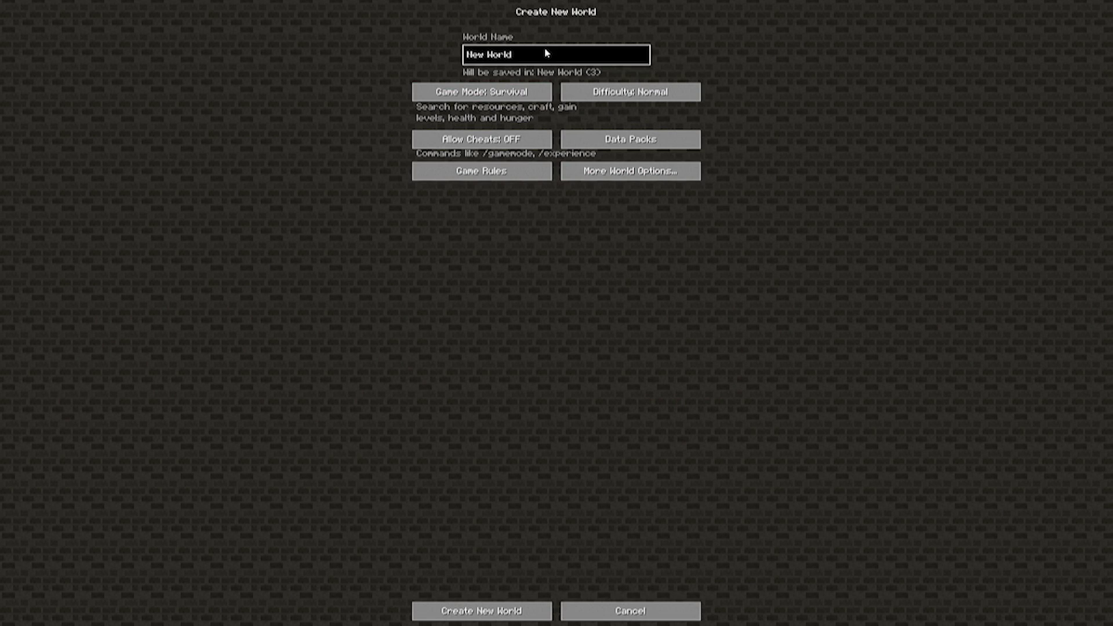
type("C")
key("BackSpace")
type("CIT Testi")
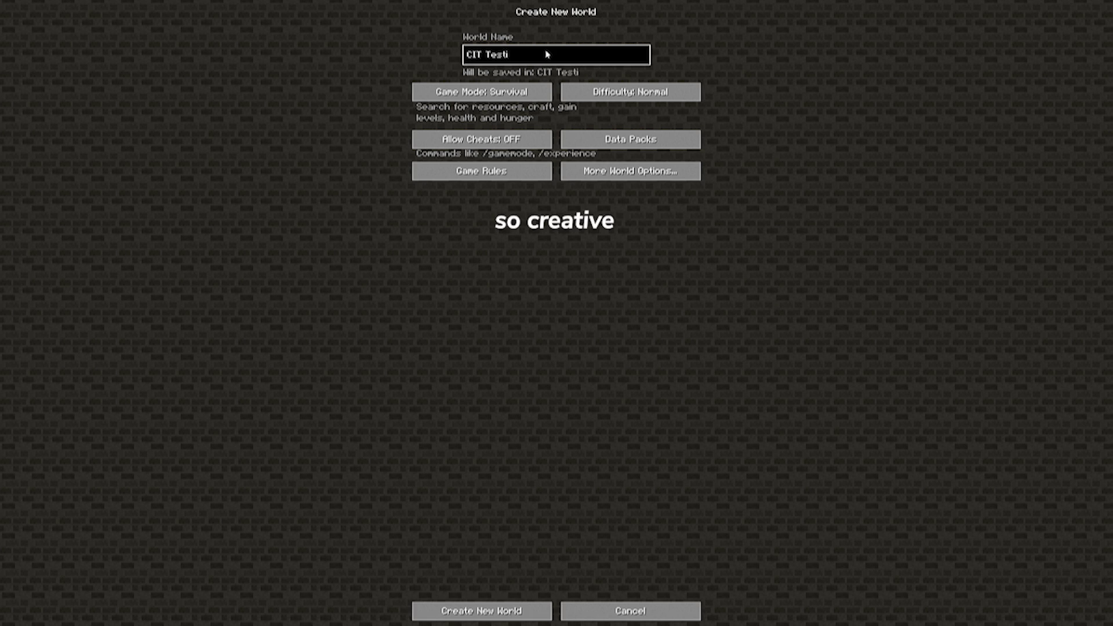
left_click(483, 93)
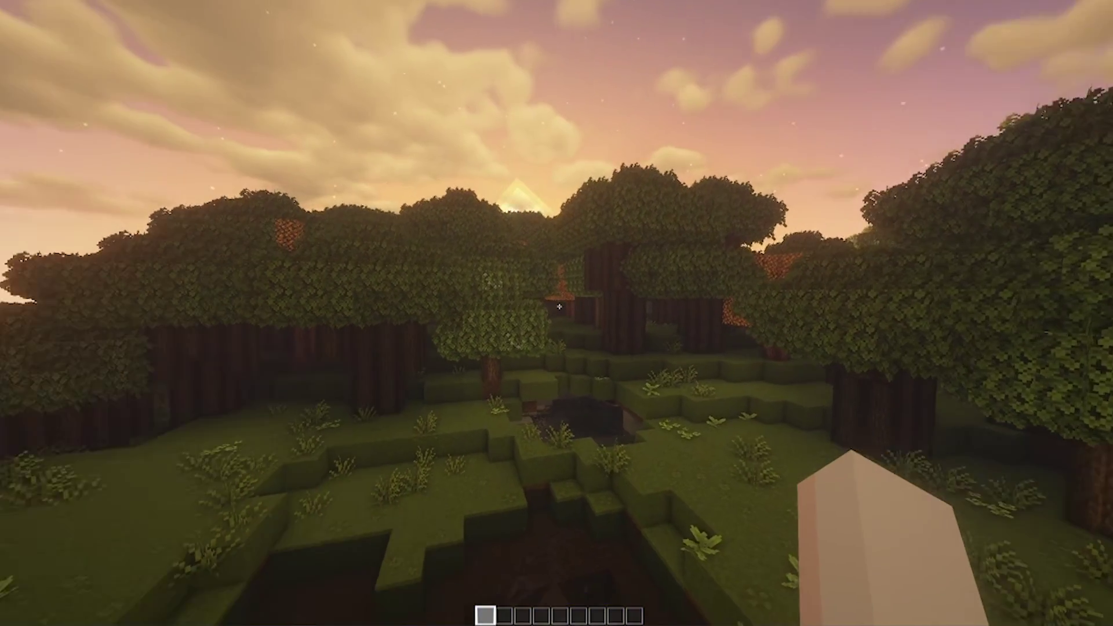
Load an item frame, an anvil and a cookie from creative search into the hotbar.
key("e")
left_click(637, 232)
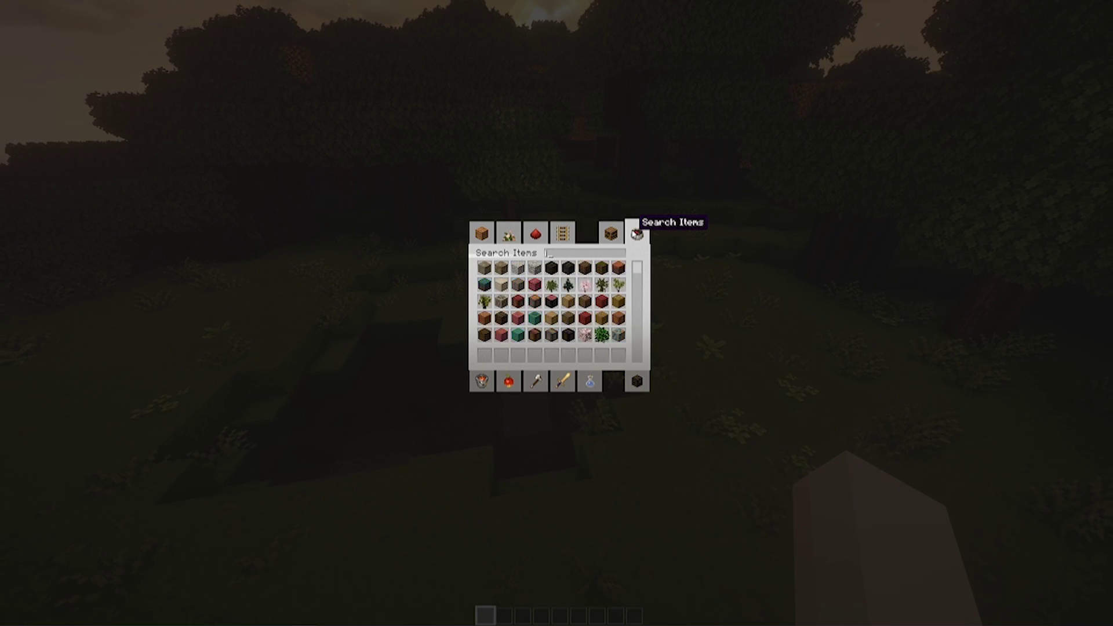
type("Item")
left_click(484, 269)
left_click(483, 355)
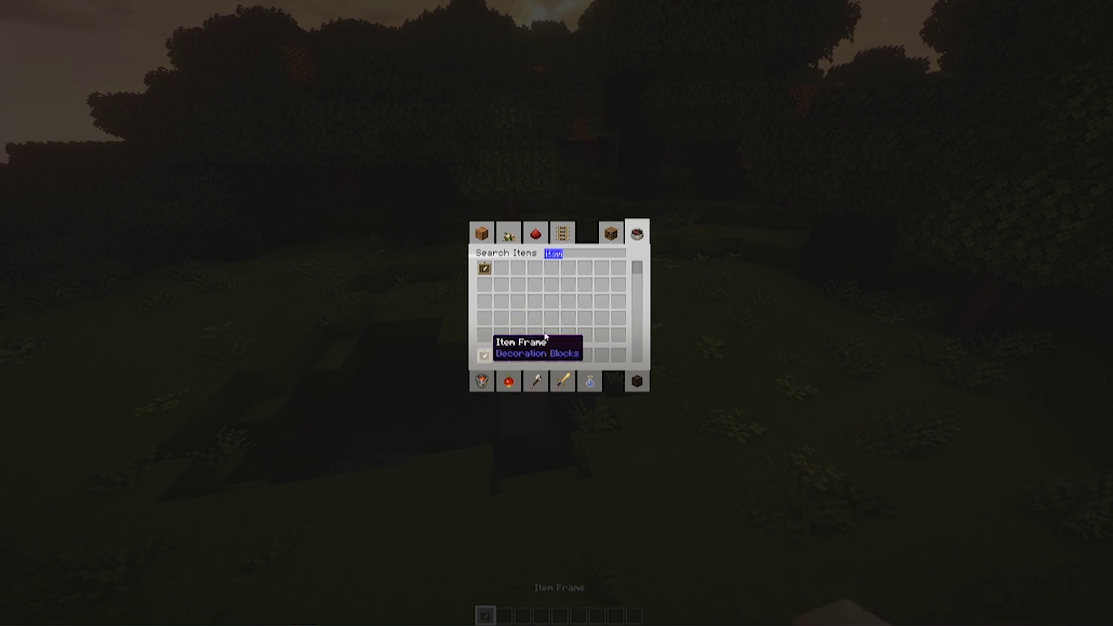
type("anvi")
left_click(485, 268)
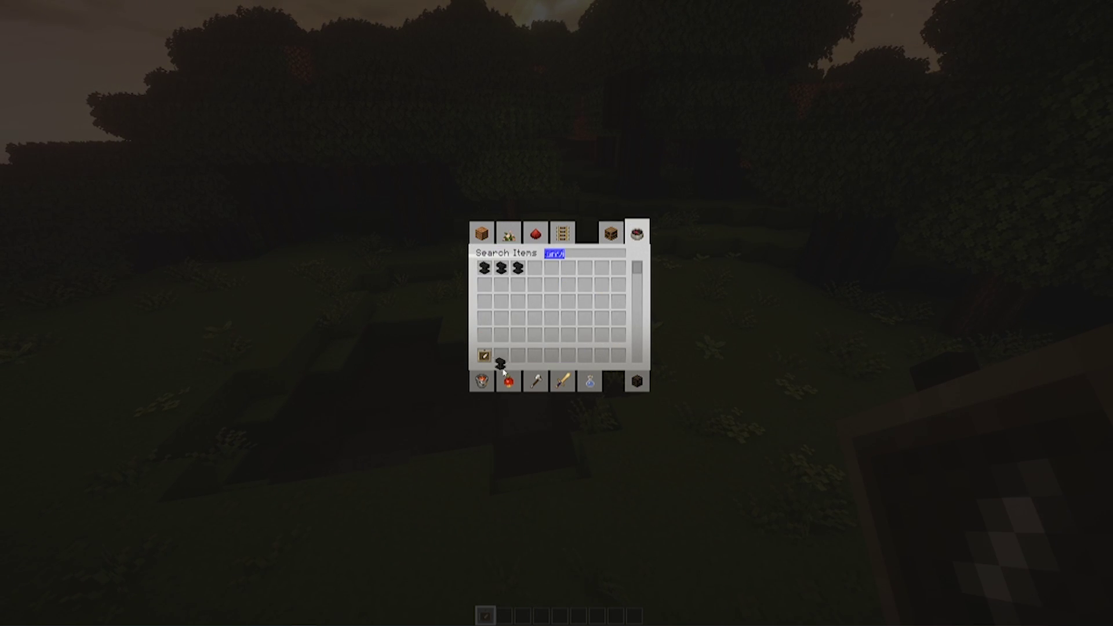
key("BackSpace")
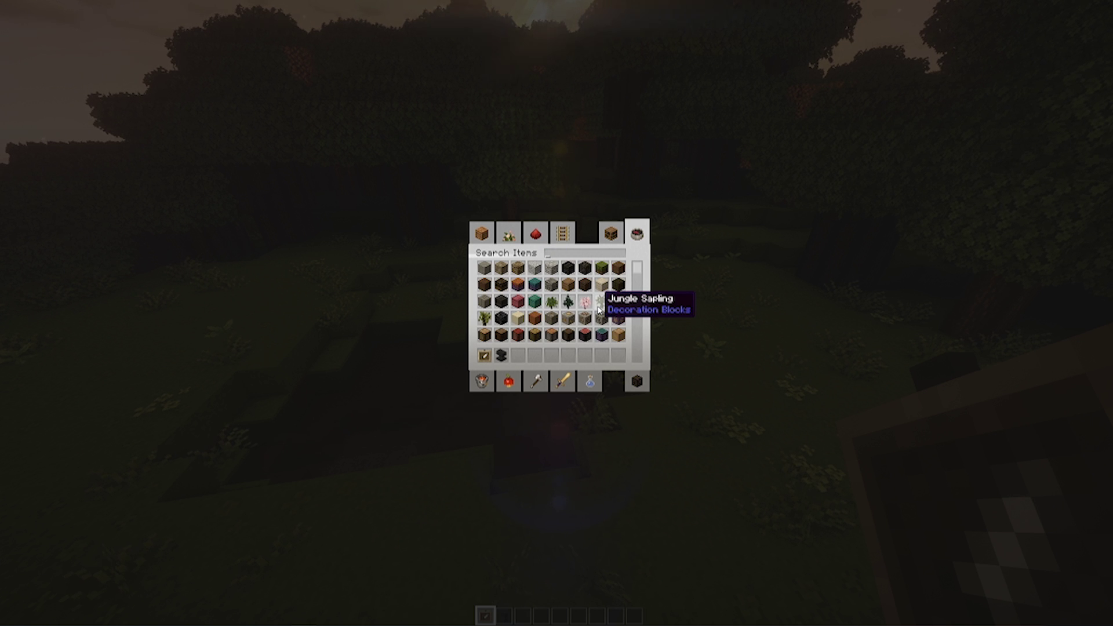
type("cook")
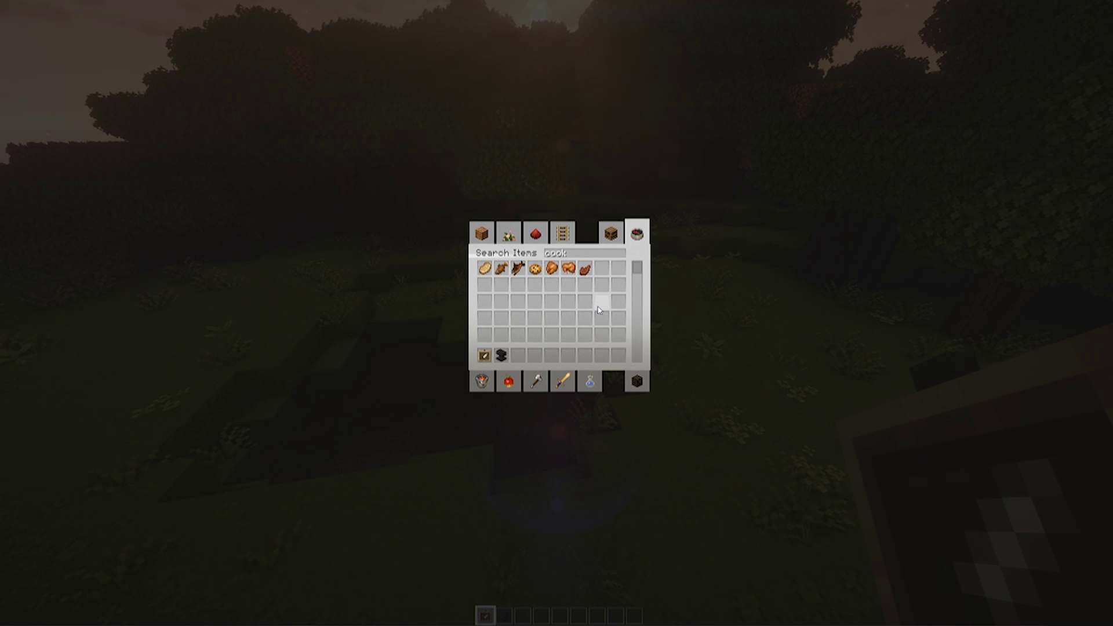
left_click(535, 269)
left_click(518, 355)
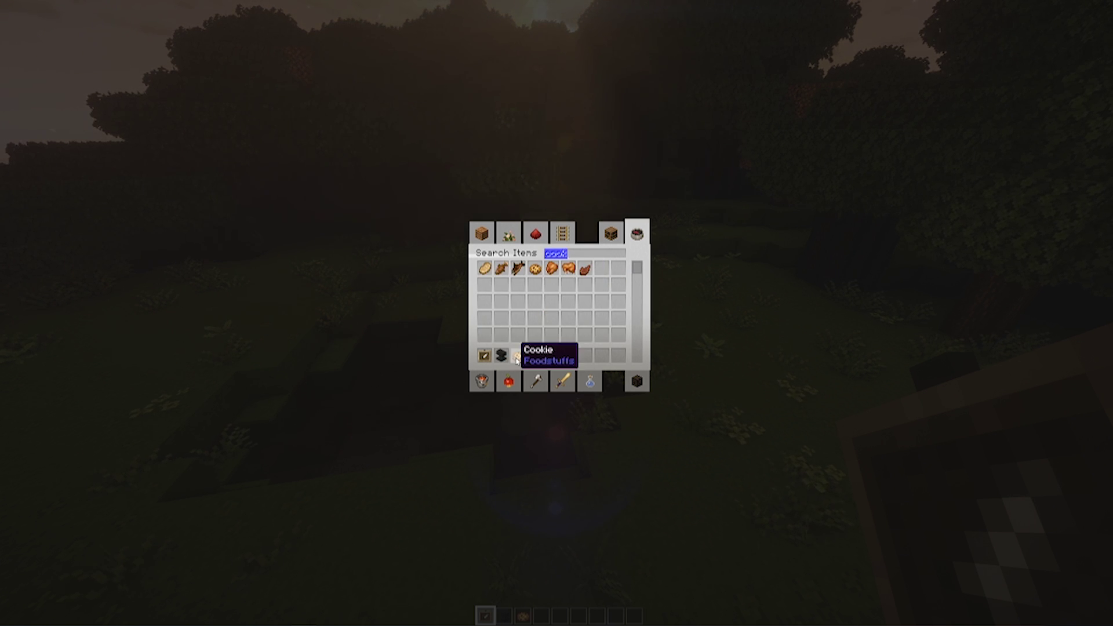
key("Escape")
Place the anvil on the grass and rename the cookie to Cookie_1 in it.
key("2")
right_click(559, 307)
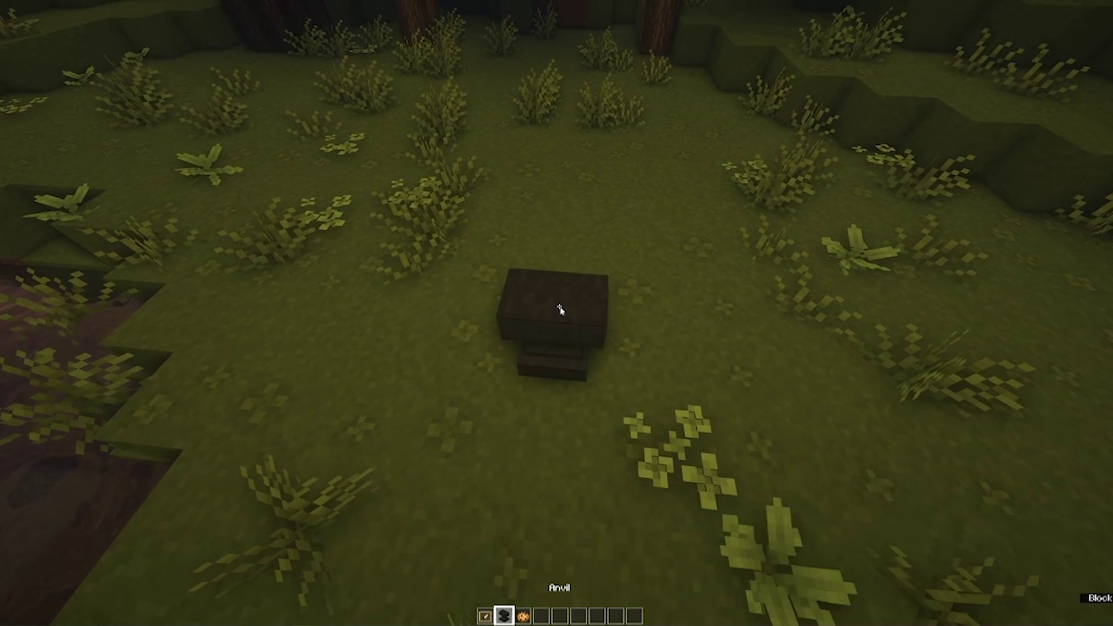
right_click(557, 313)
left_click(510, 282)
type("_1")
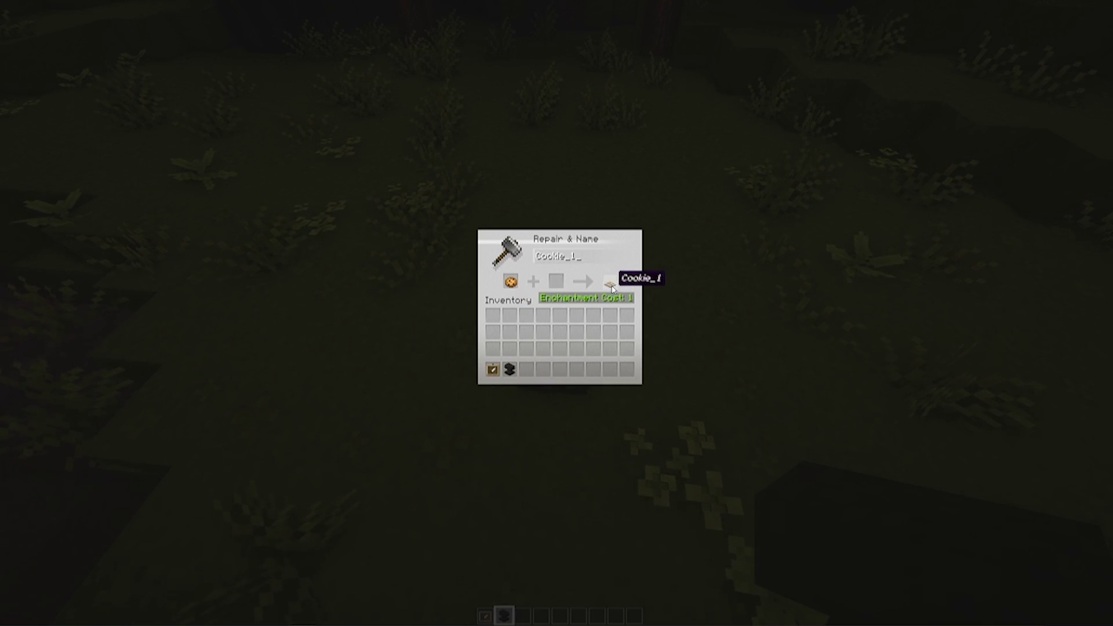
left_click(611, 285)
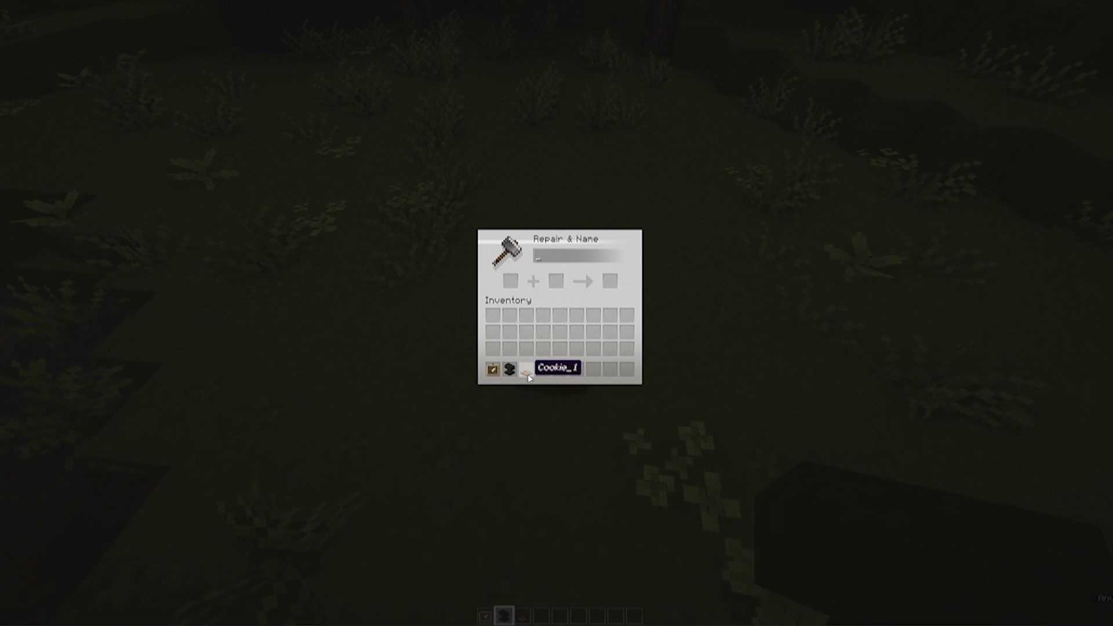
key("Escape")
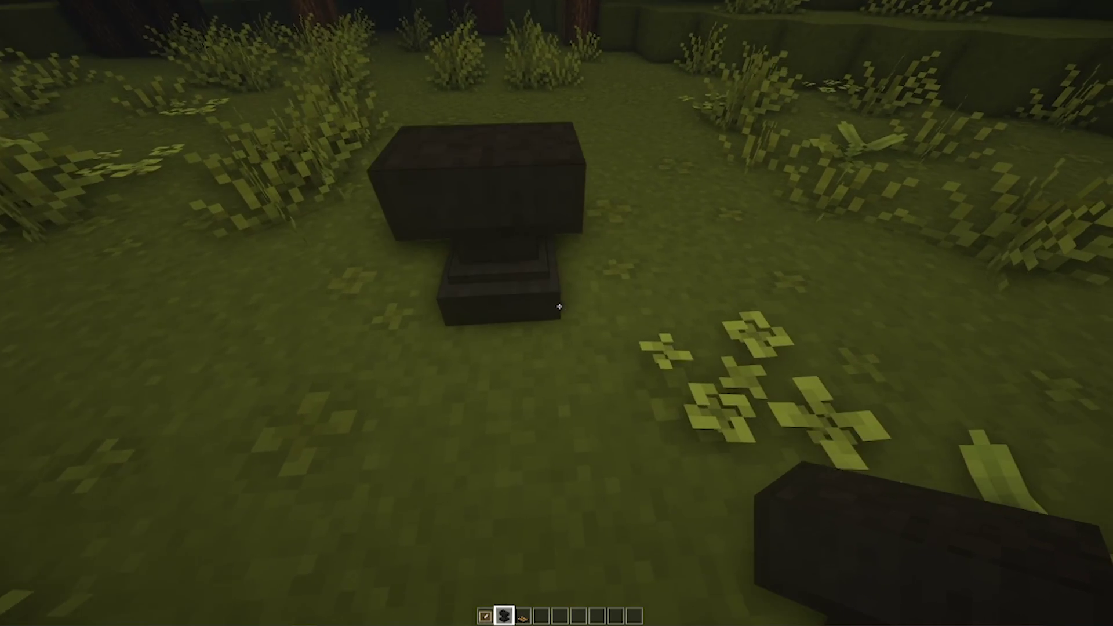
Place a trial item frame on the ground, fill it, then break it off.
key("1")
right_click(559, 306)
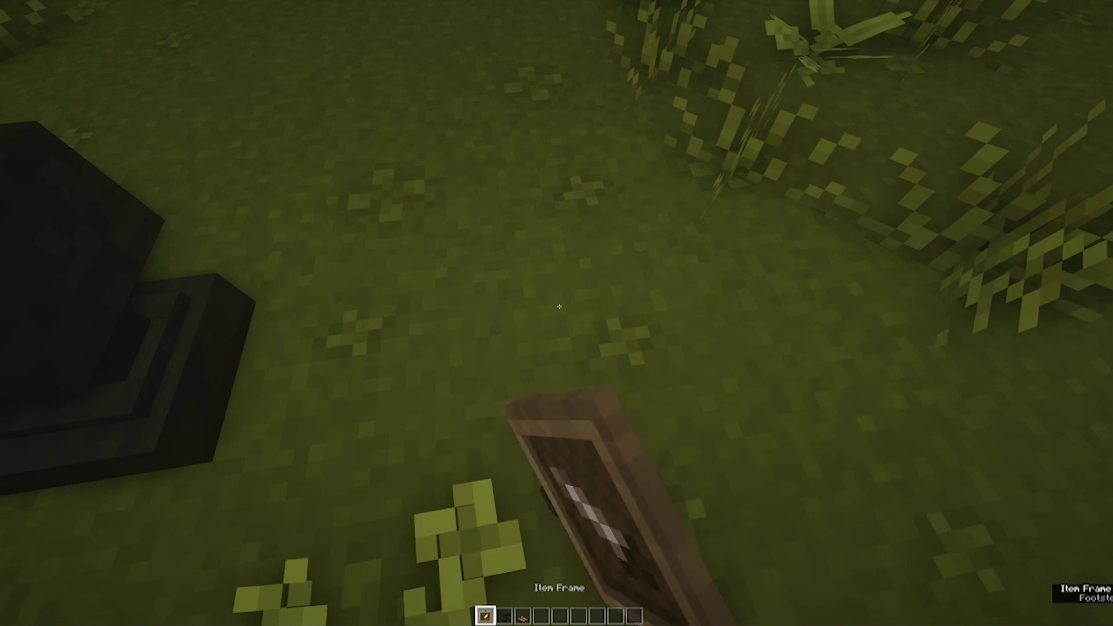
right_click(560, 306)
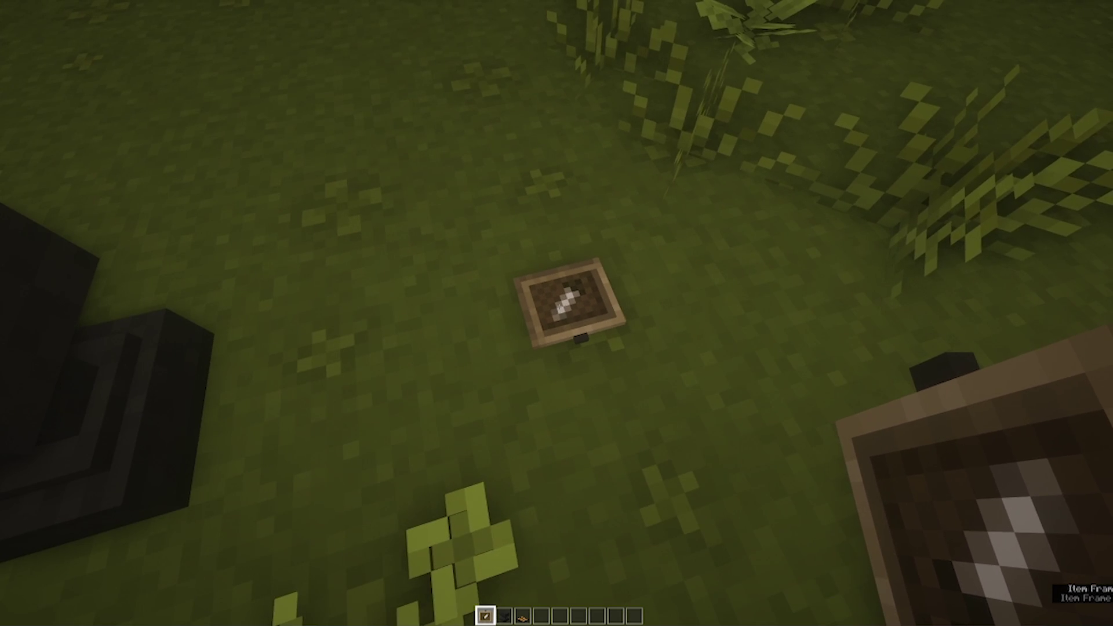
left_click(559, 306)
left_click(560, 306)
scroll(559, 306, "down", 1)
scroll(559, 306, "down", 1)
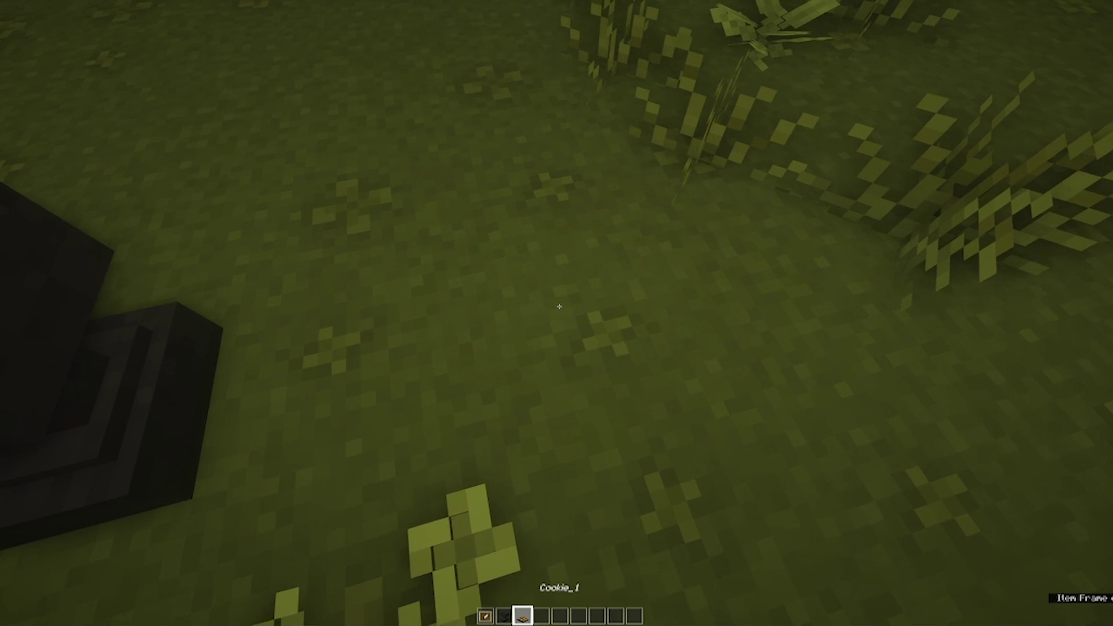
Set Cookie_1 in a ground item frame, rotate the cookie tray three times, and view it.
right_click(559, 307)
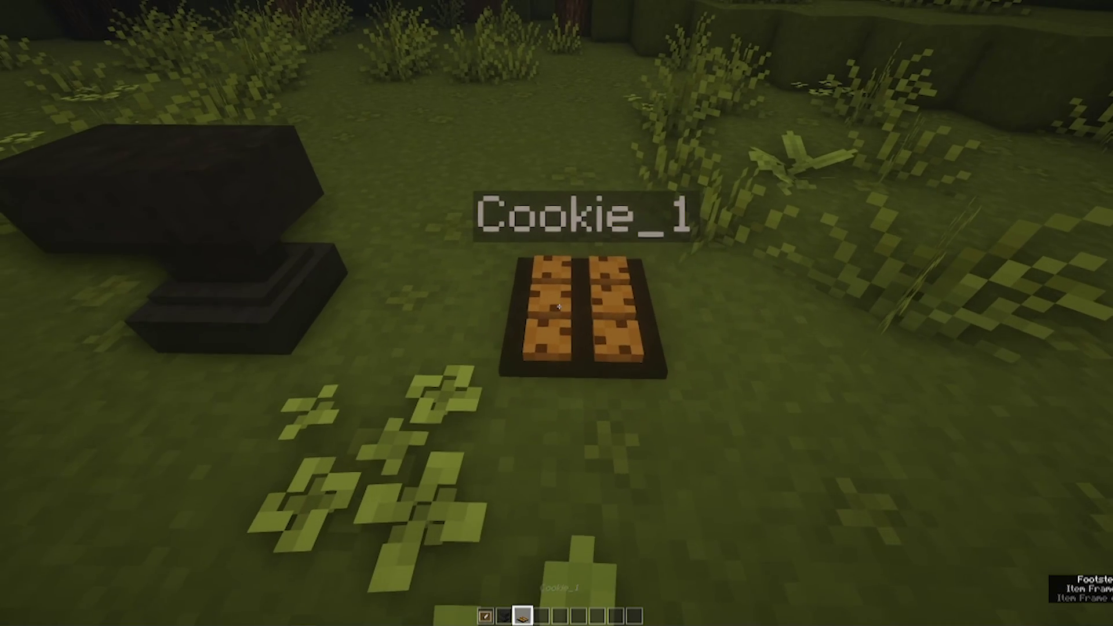
right_click(559, 306)
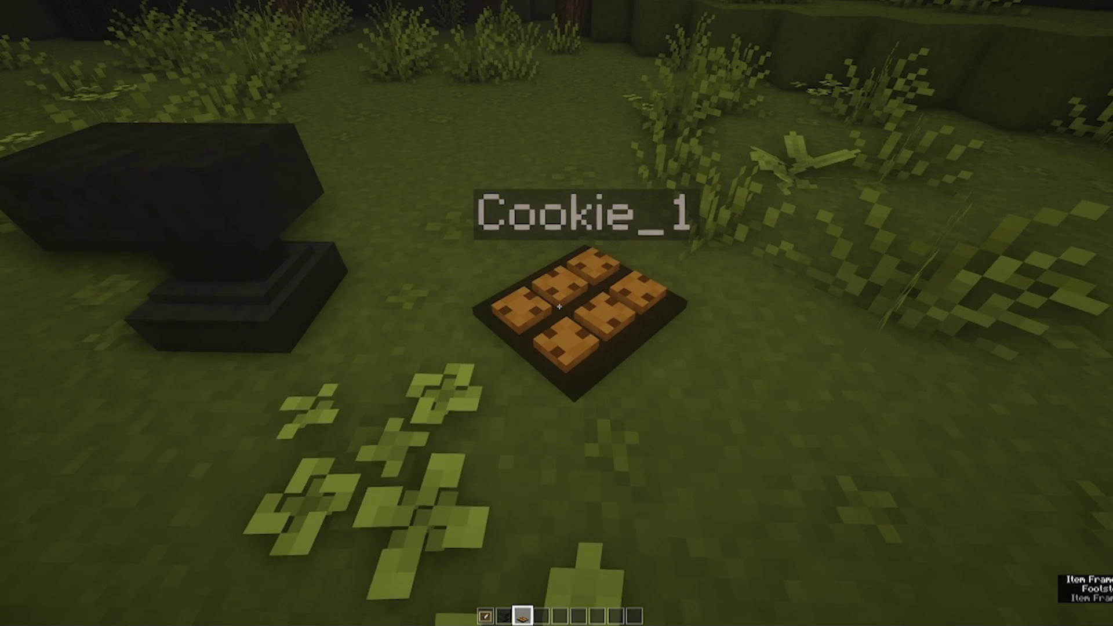
right_click(560, 306)
right_click(560, 306)
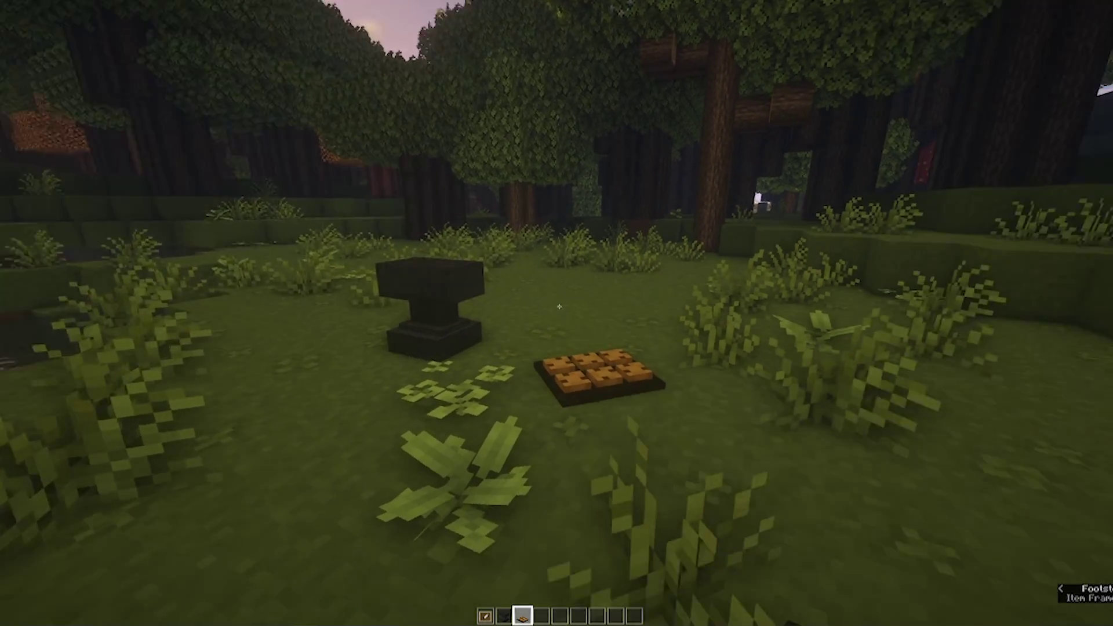
key("w")
key("a")
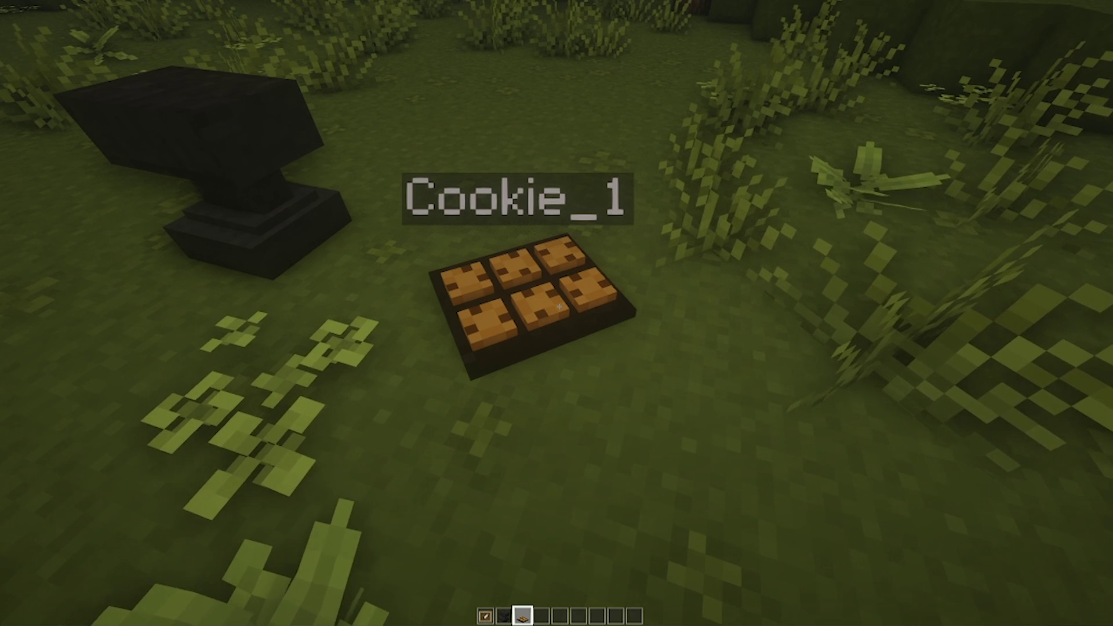
key("a")
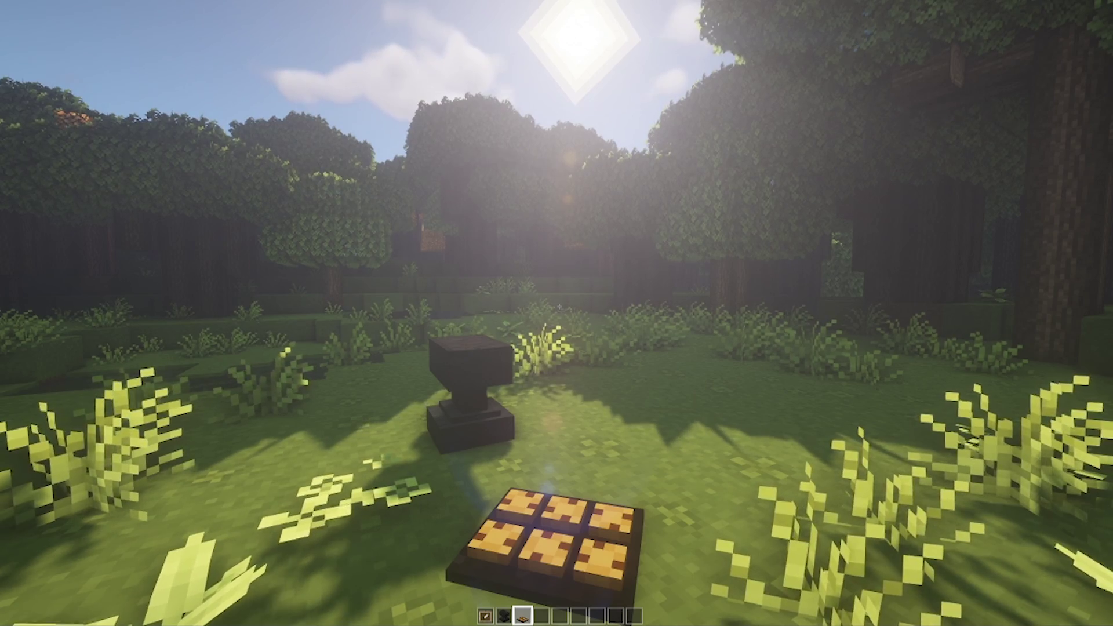
key("w")
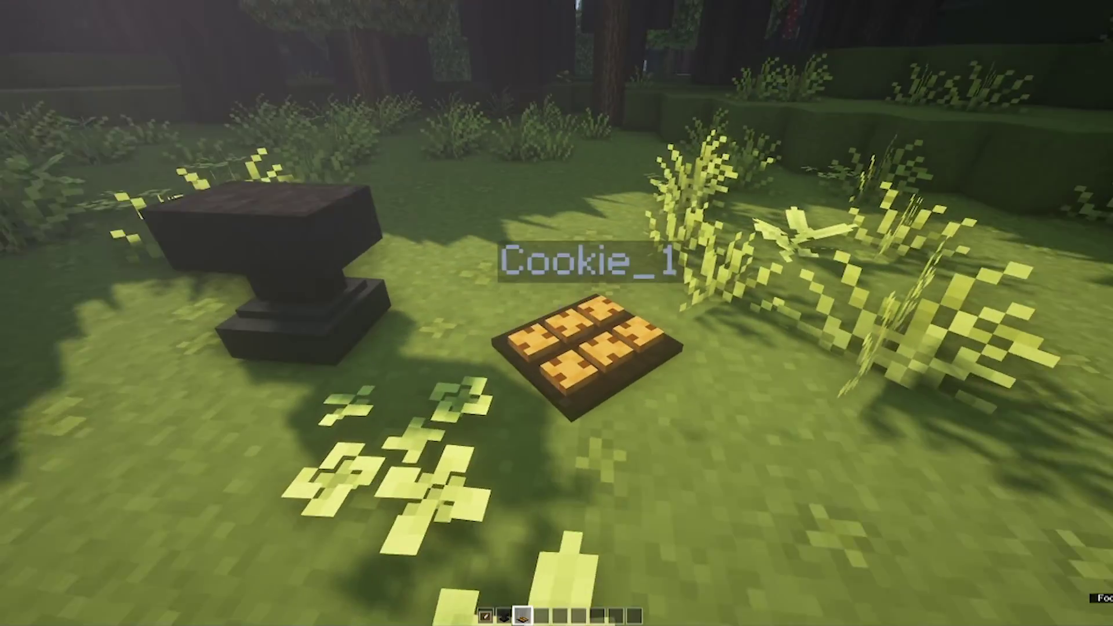
key("s")
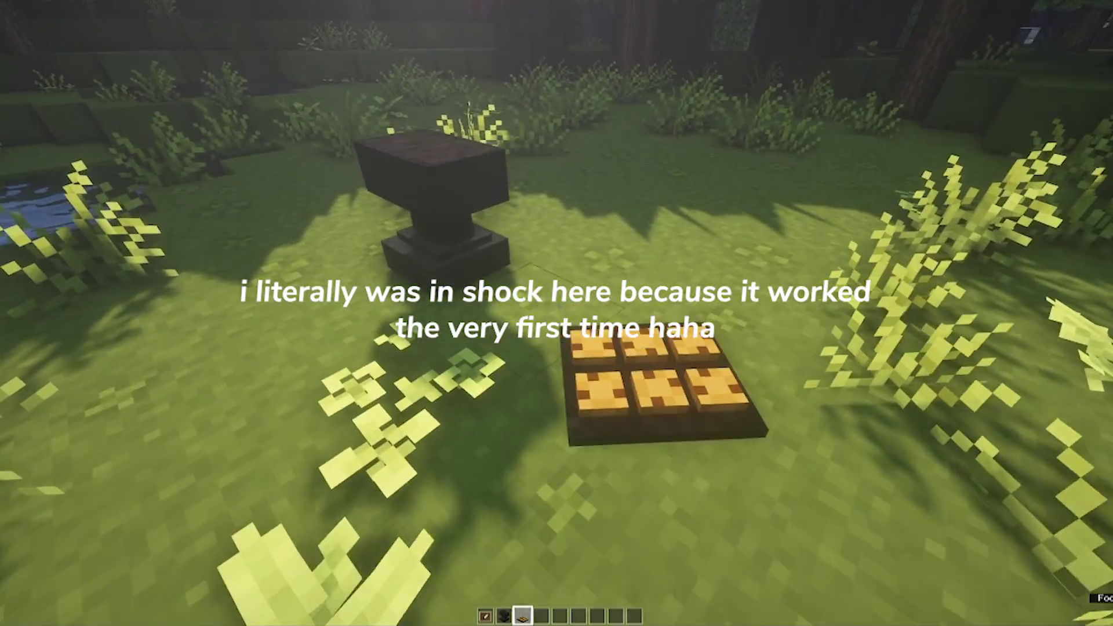
key("s")
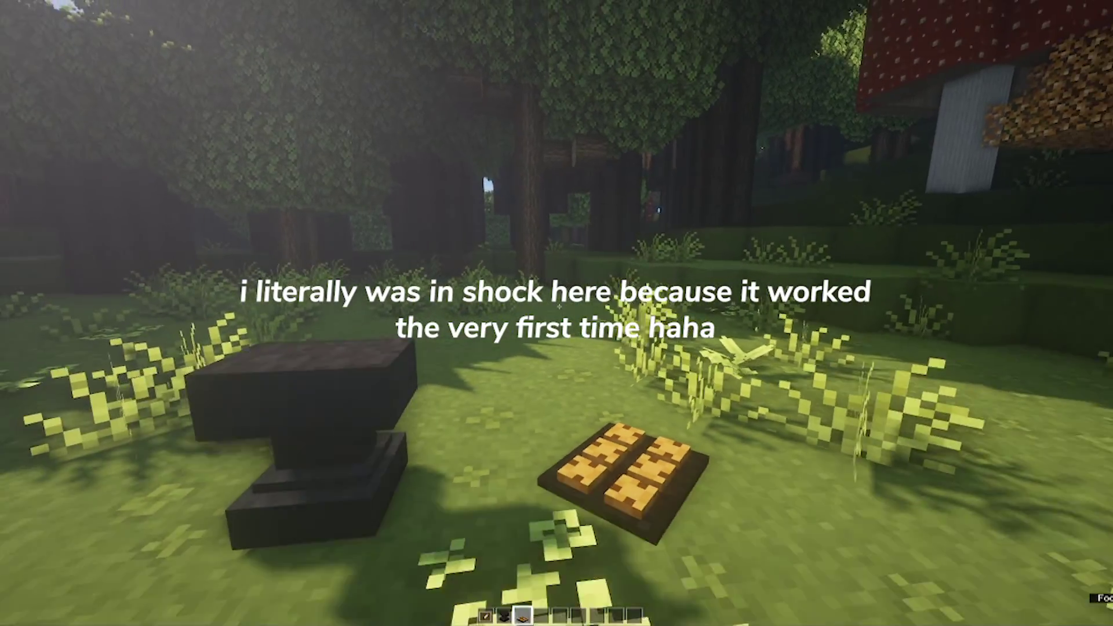